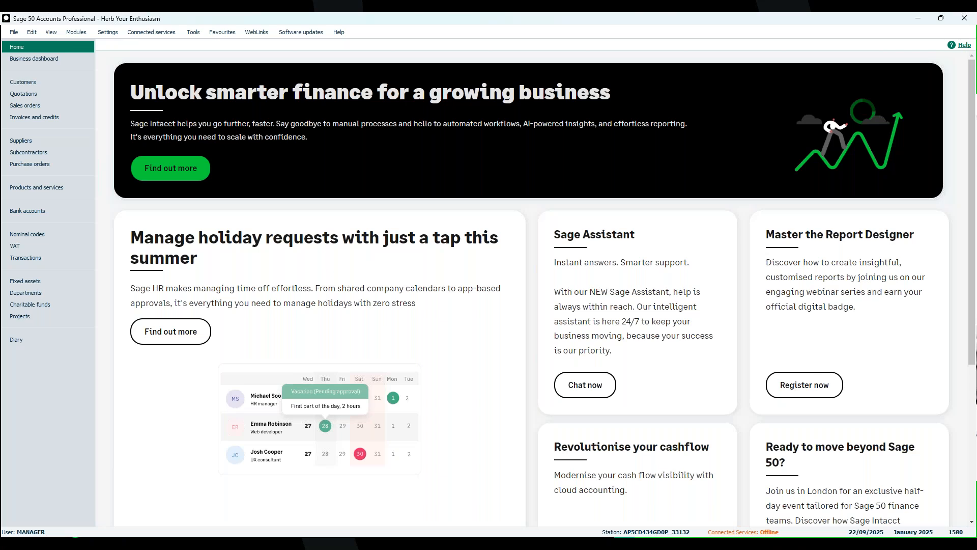
- Compare the payment commands available for bank accounts and suppliers, and finish in the bank accounts list with the window maximised
left_click(39, 213)
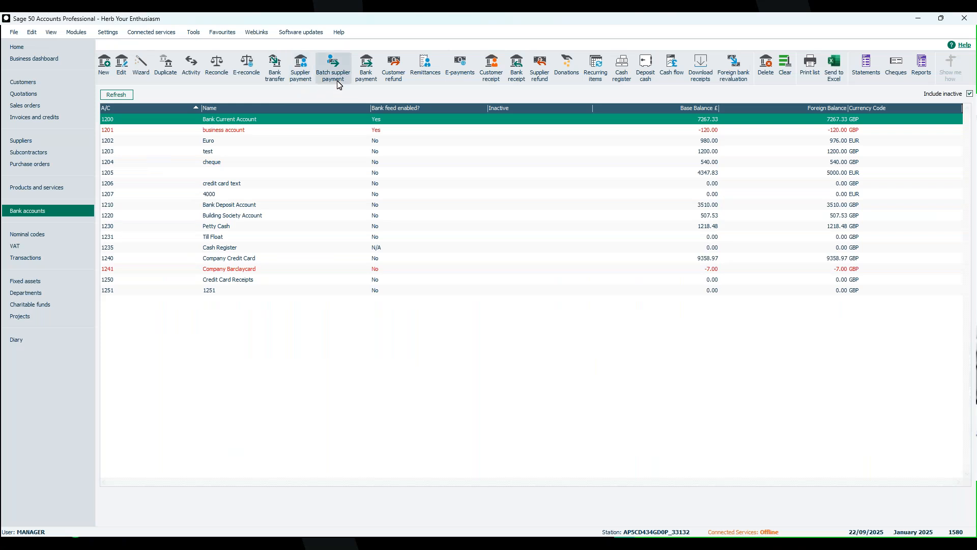
left_click(29, 142)
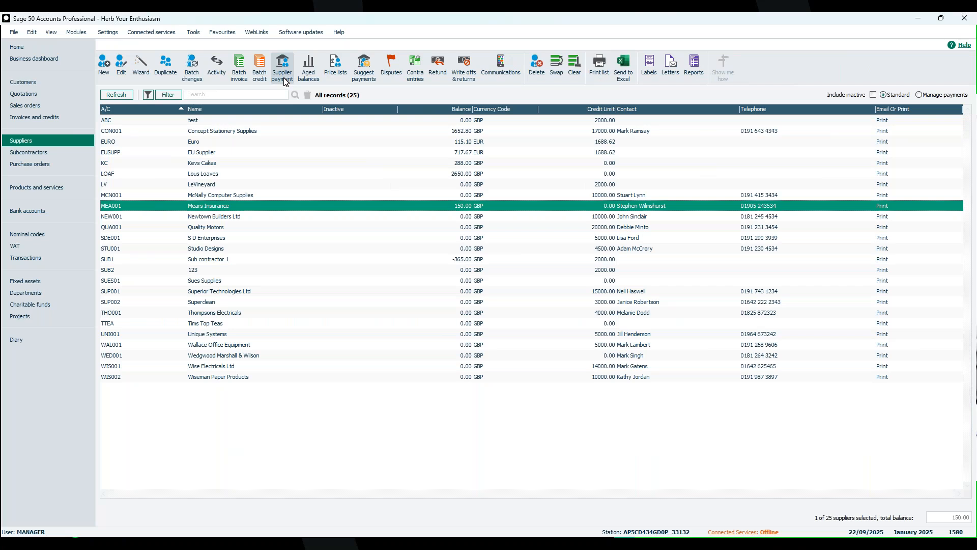
left_click(27, 212)
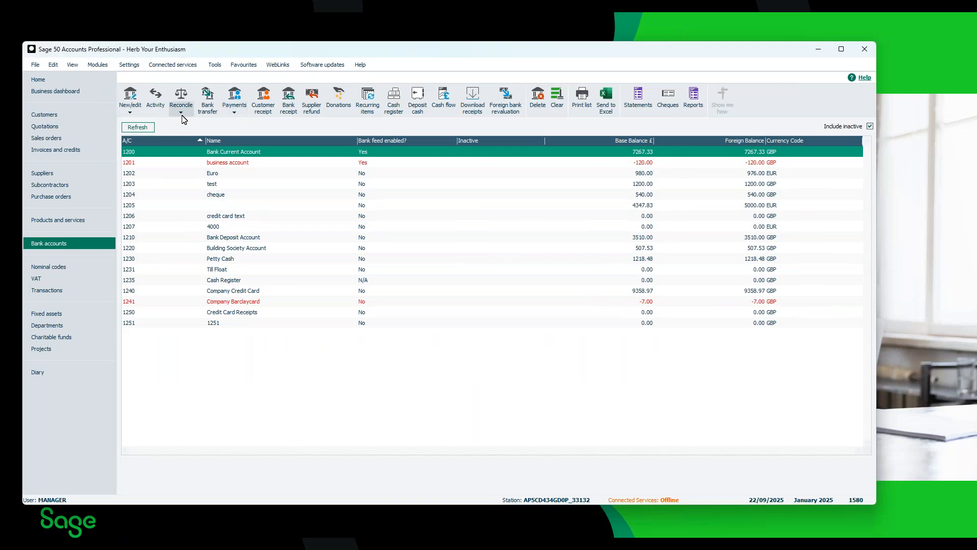
left_click(241, 116)
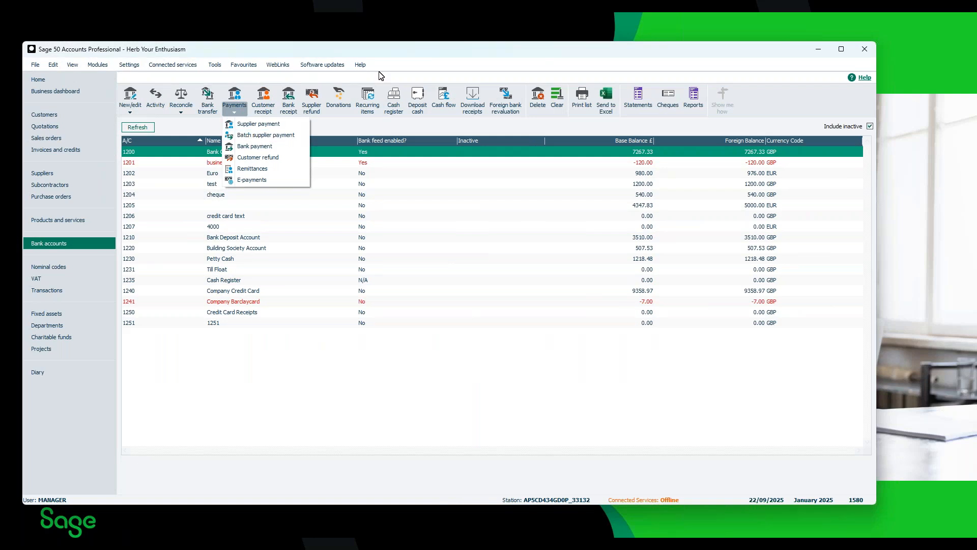
double_click(395, 56)
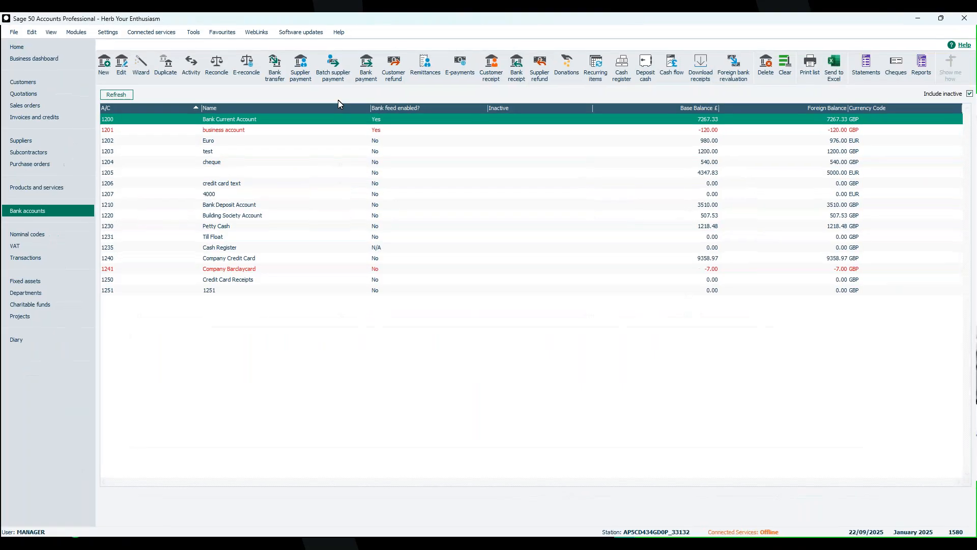
- Start a supplier payment from the Bank Current Account and choose Mears Insurance (MEA001) as the supplier
left_click(302, 71)
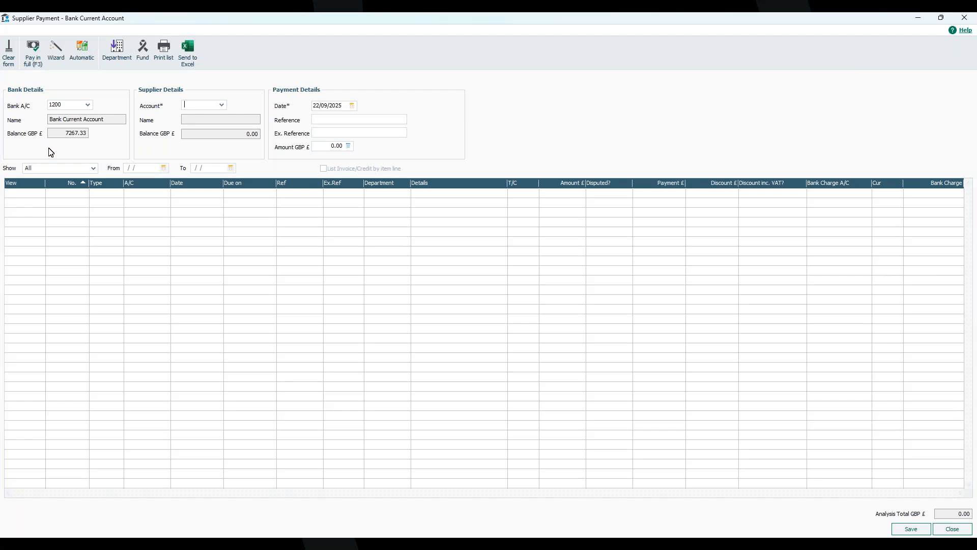
left_click(222, 106)
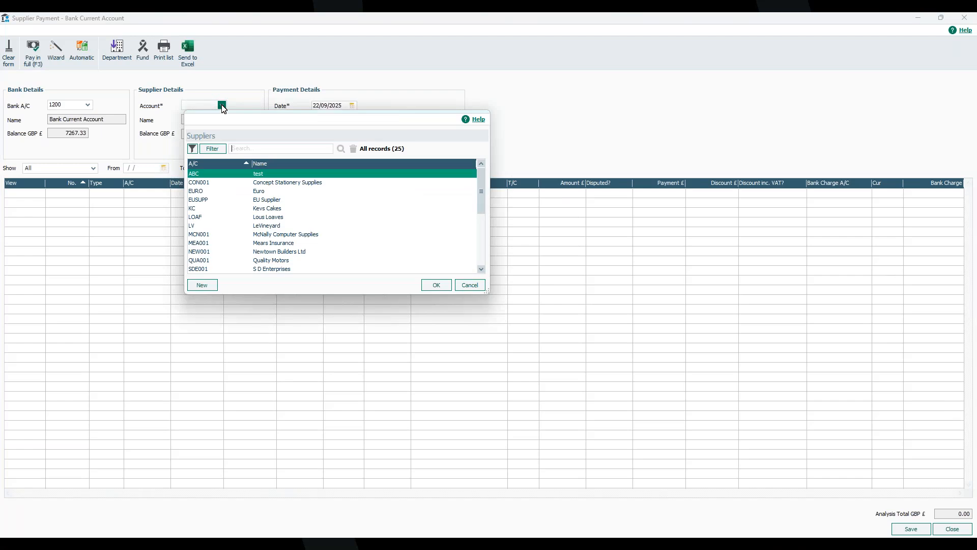
left_click(275, 243)
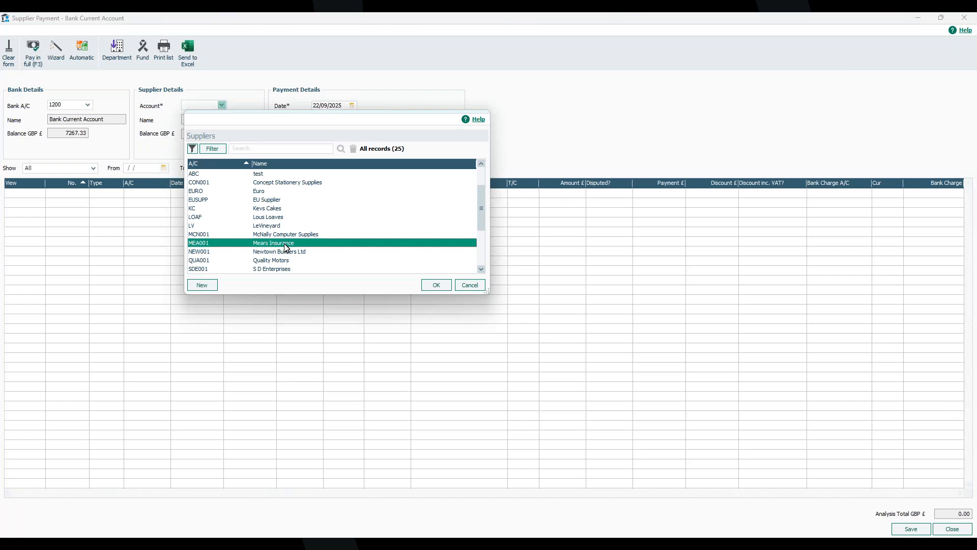
left_click(437, 285)
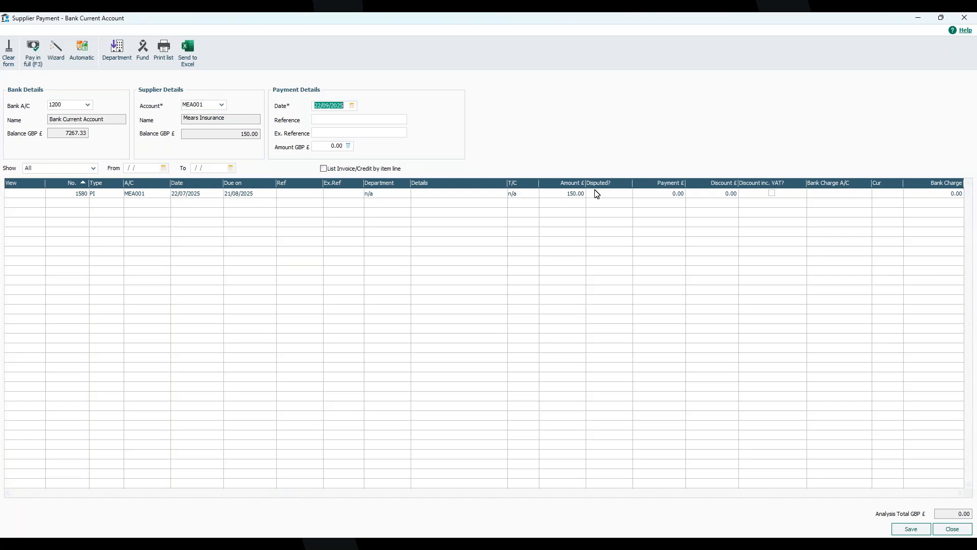
- Pay the outstanding Mears Insurance invoice in full at 150.00 and save the payment
left_click(661, 200)
left_click(32, 51)
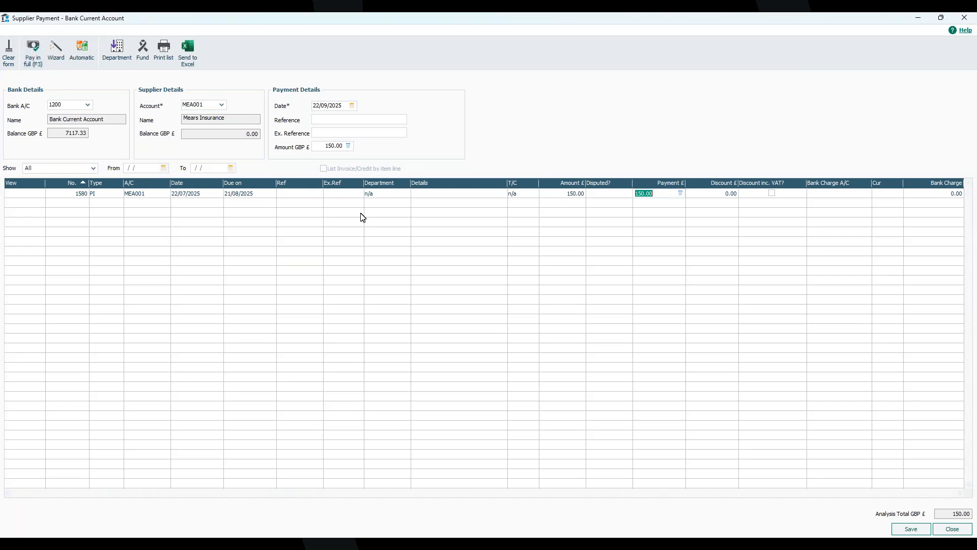
left_click(910, 531)
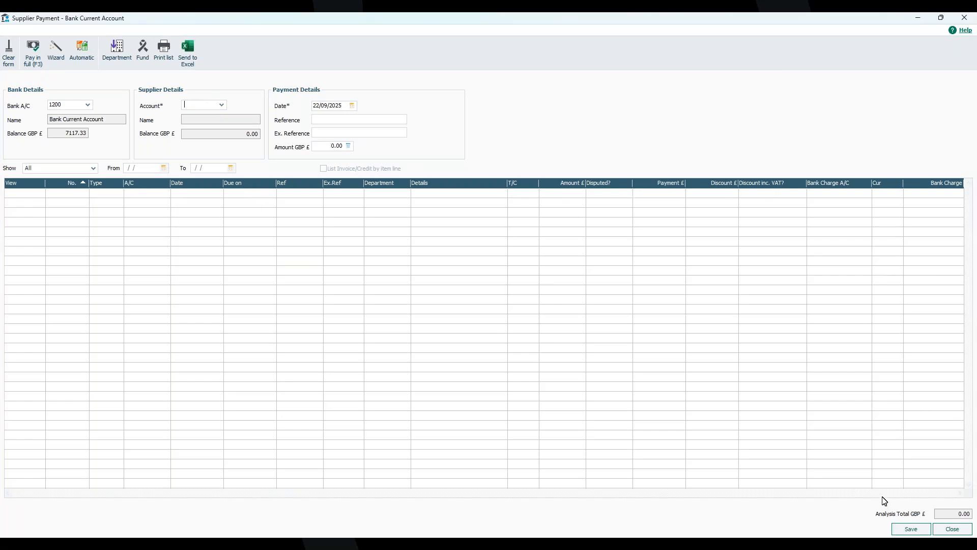
- View the outstanding invoices of Concept Stationery Supplies (CON001) in the supplier payment form, and close it without saving
left_click(222, 107)
left_click(223, 107)
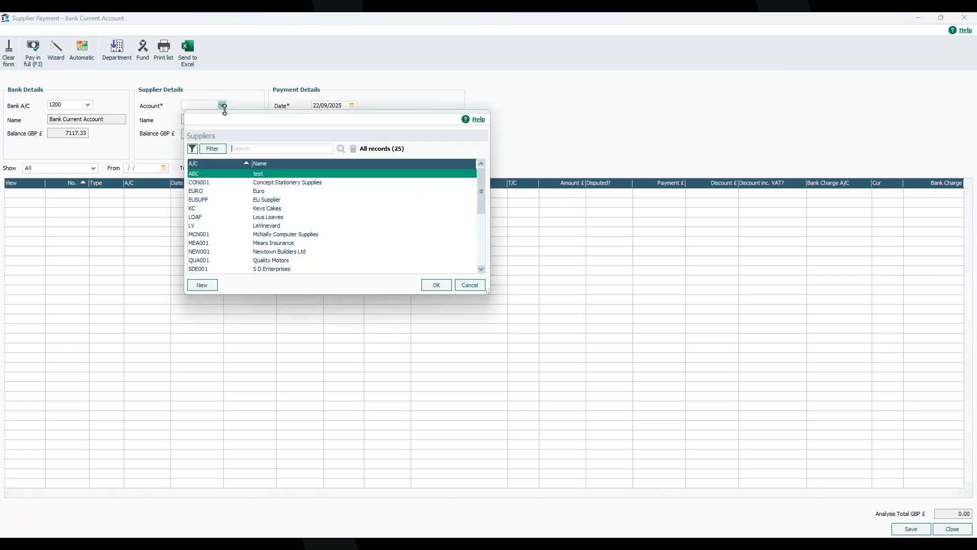
left_click(299, 184)
left_click(436, 285)
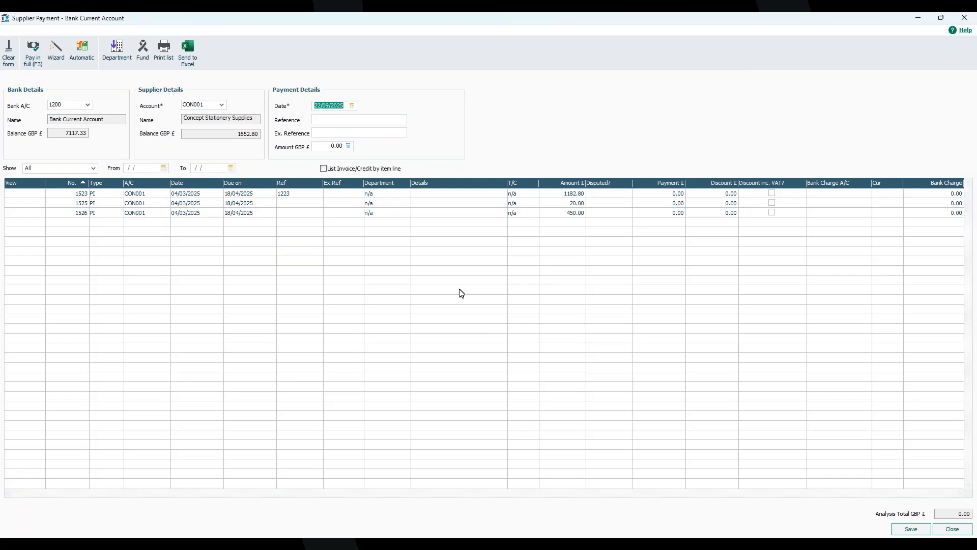
left_click(951, 531)
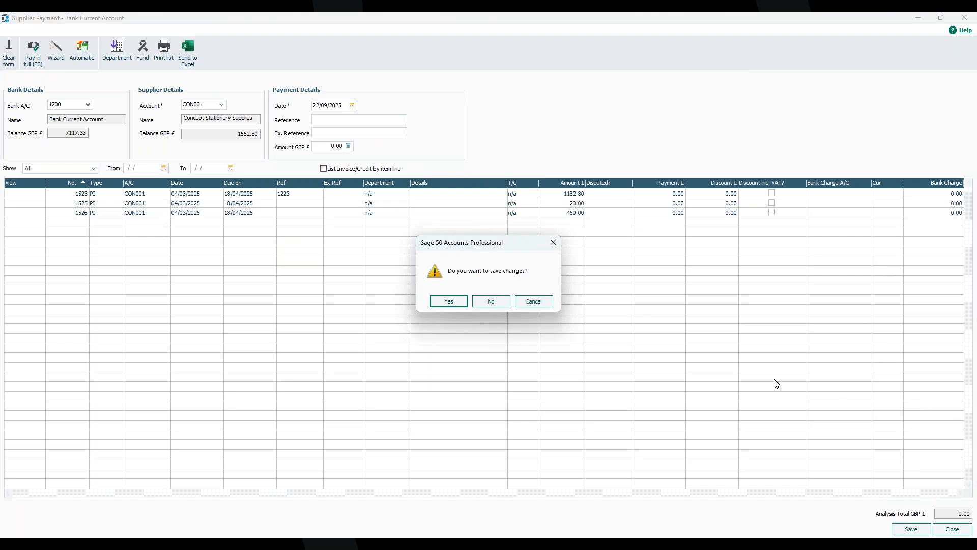
left_click(487, 301)
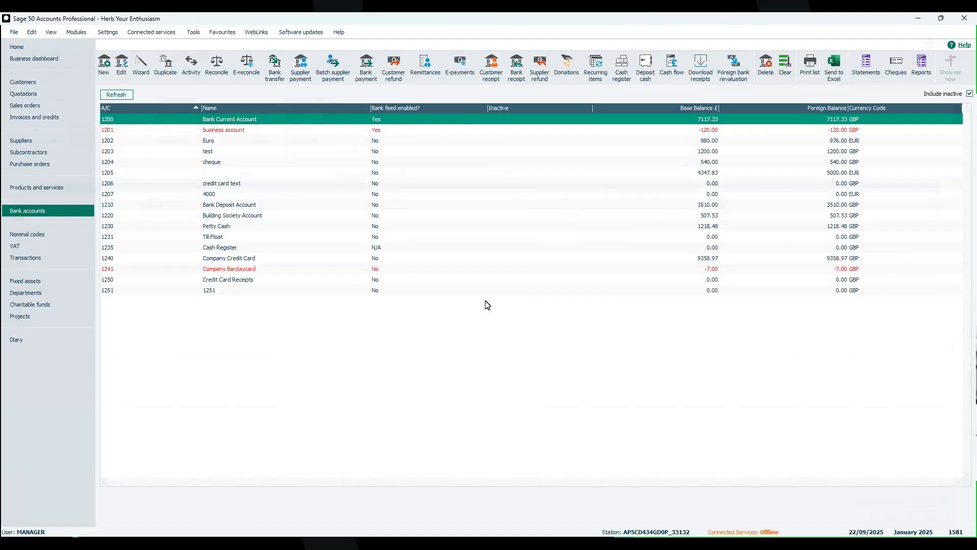
- Open and close batch supplier payments, and try to reopen it with the bank account selection cleared
left_click(333, 74)
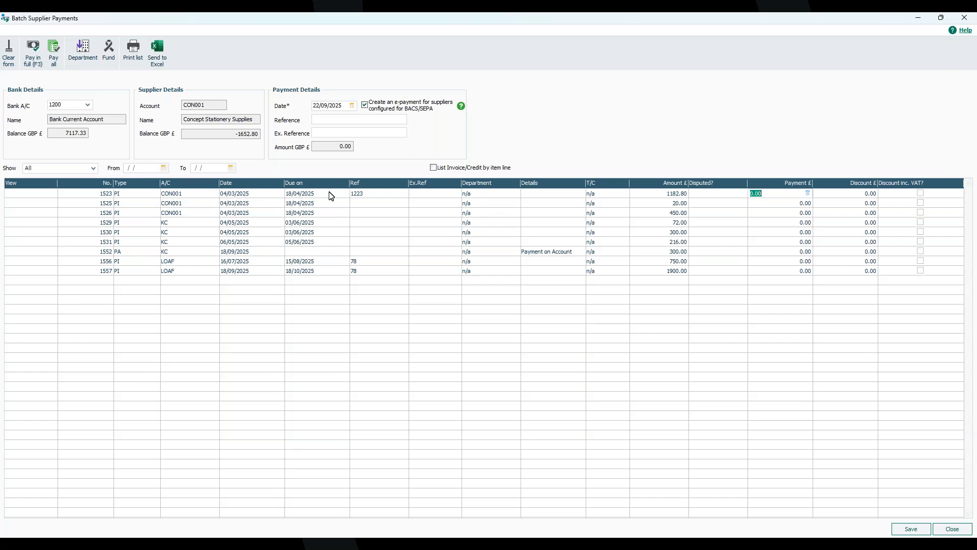
left_click(964, 17)
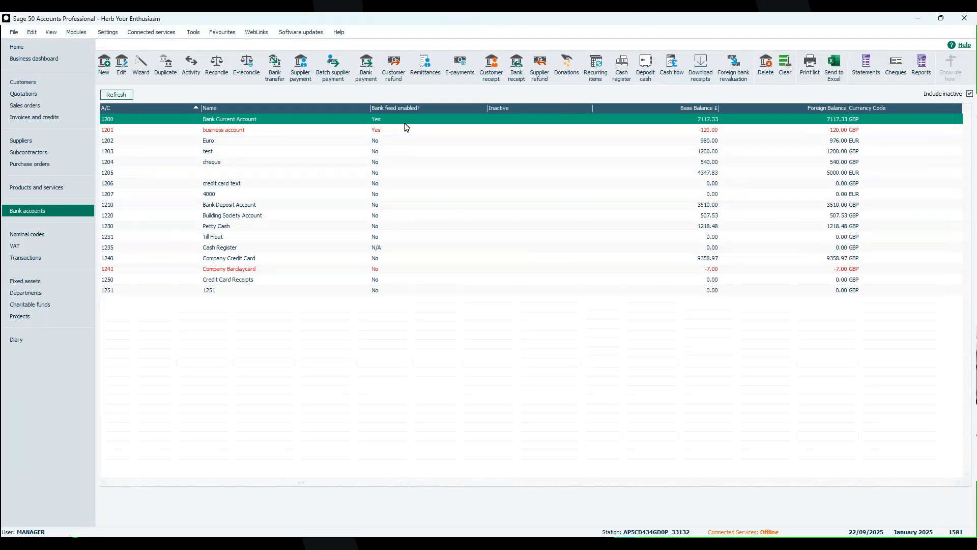
left_click(786, 73)
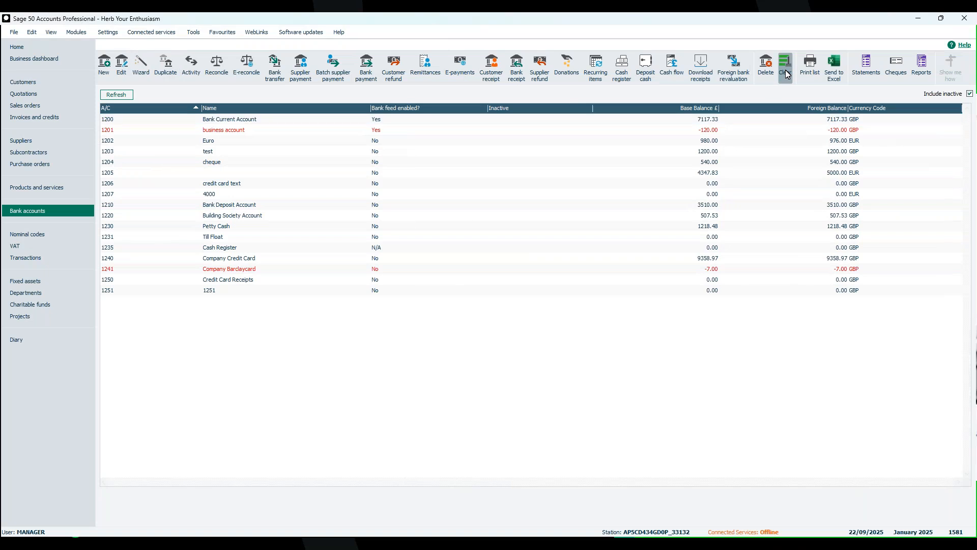
left_click(335, 79)
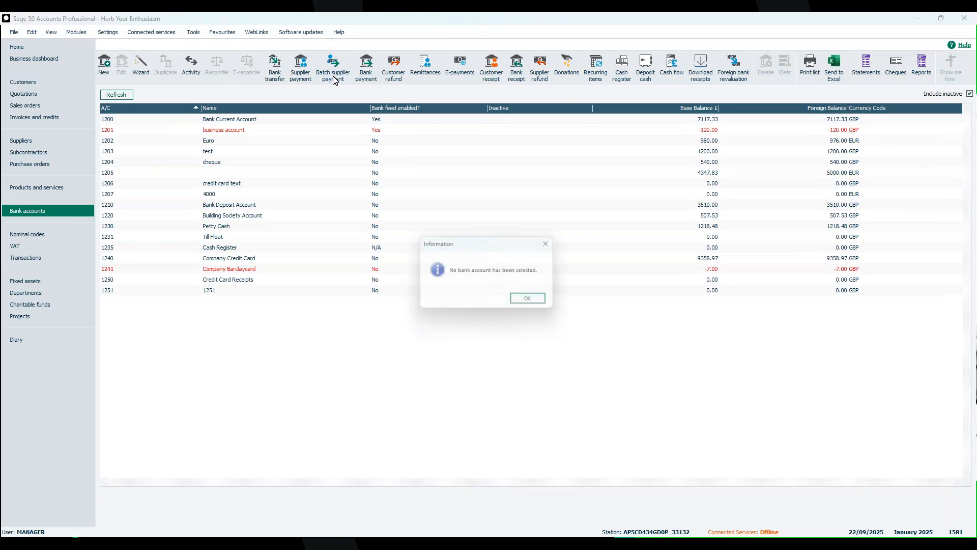
left_click(540, 305)
- Open batch supplier payments for the Bank Current Account (1200), and view the list of selectable bank accounts
left_click(267, 121)
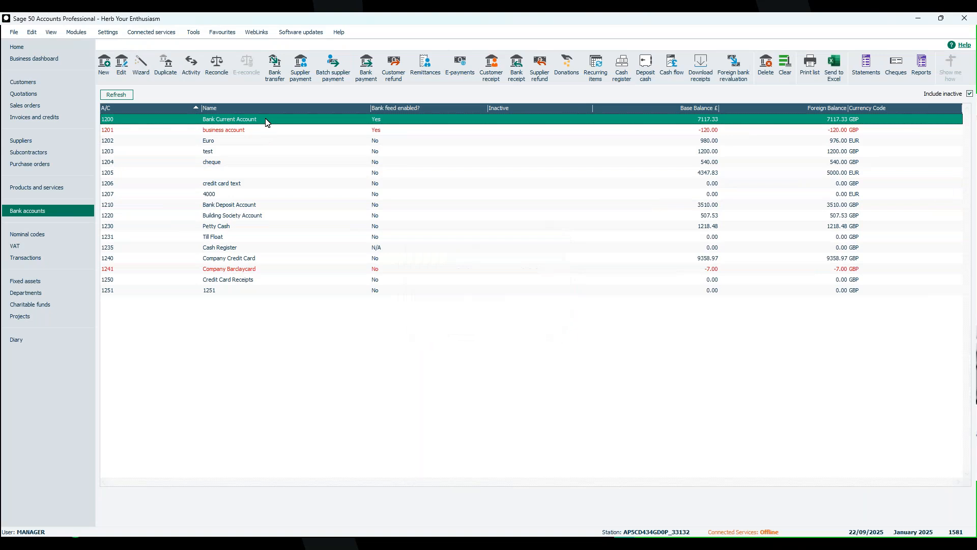
left_click(335, 79)
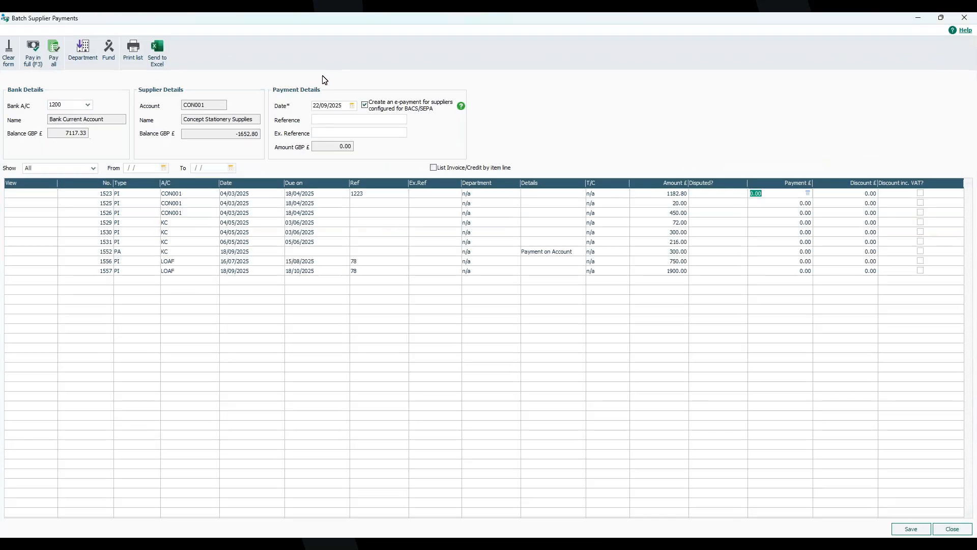
left_click(88, 105)
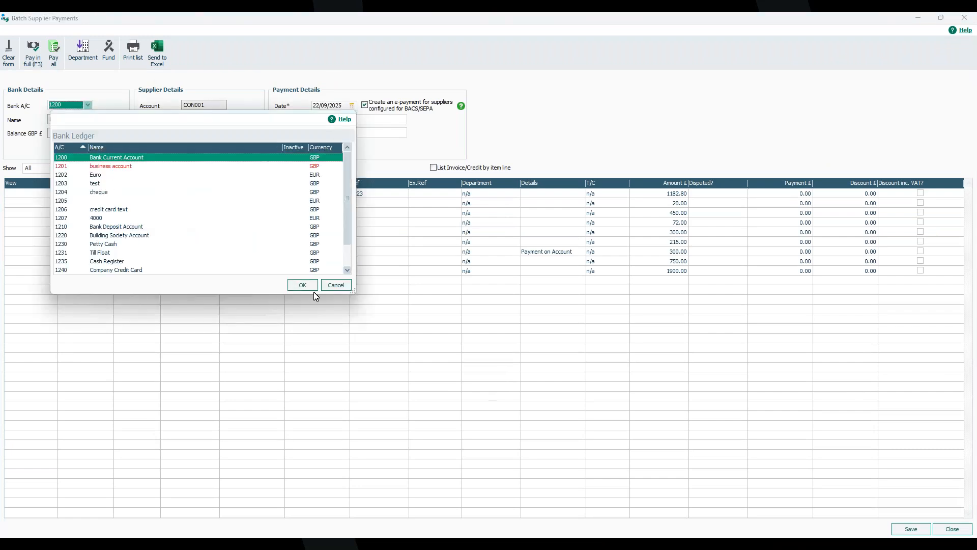
left_click(336, 285)
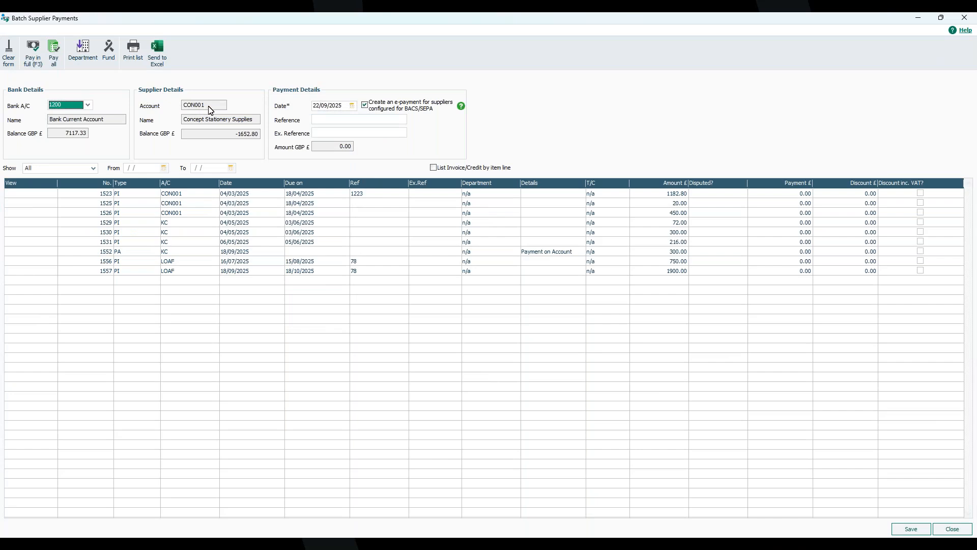
- View the supplier details for the Concept Stationery Supplies, Kevs Cakes and Lous Loaves invoice lines in turn
left_click(786, 196)
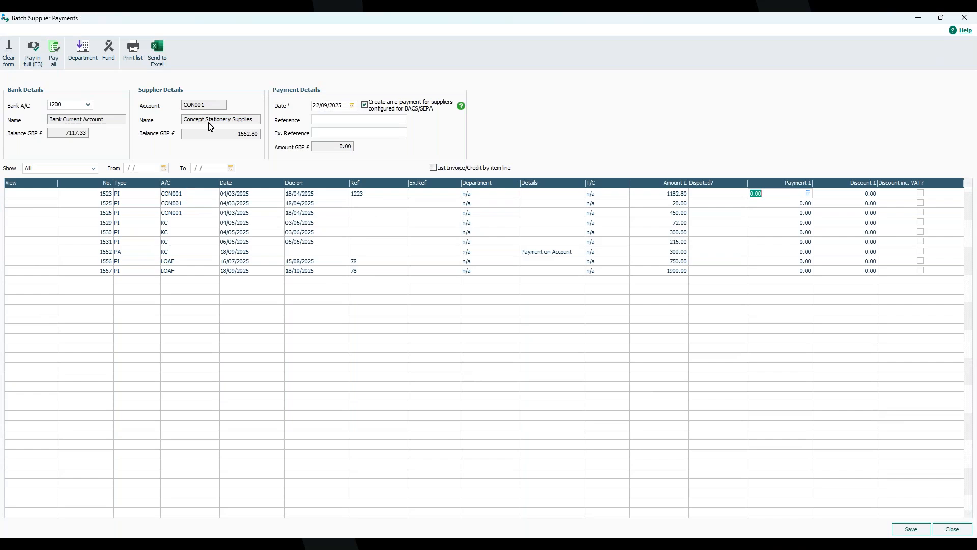
left_click(793, 241)
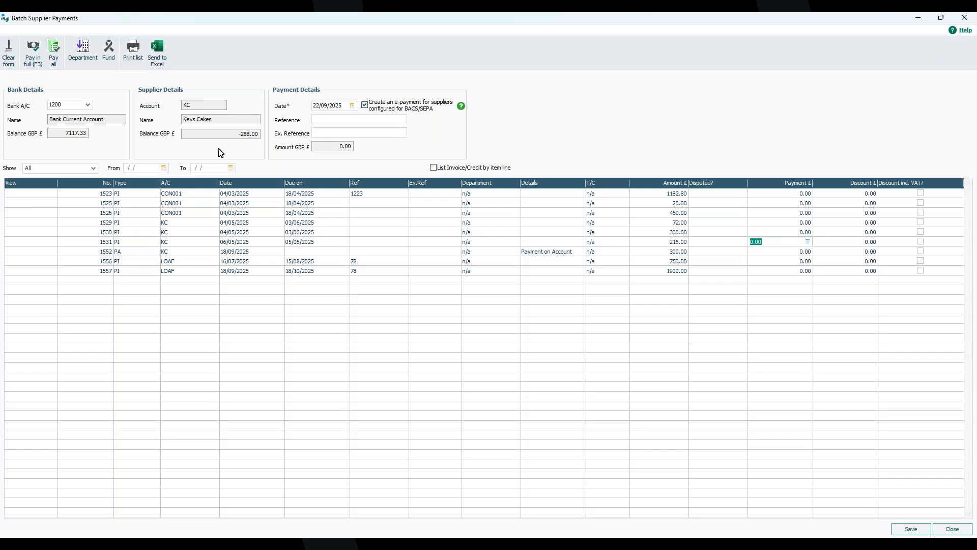
left_click(799, 260)
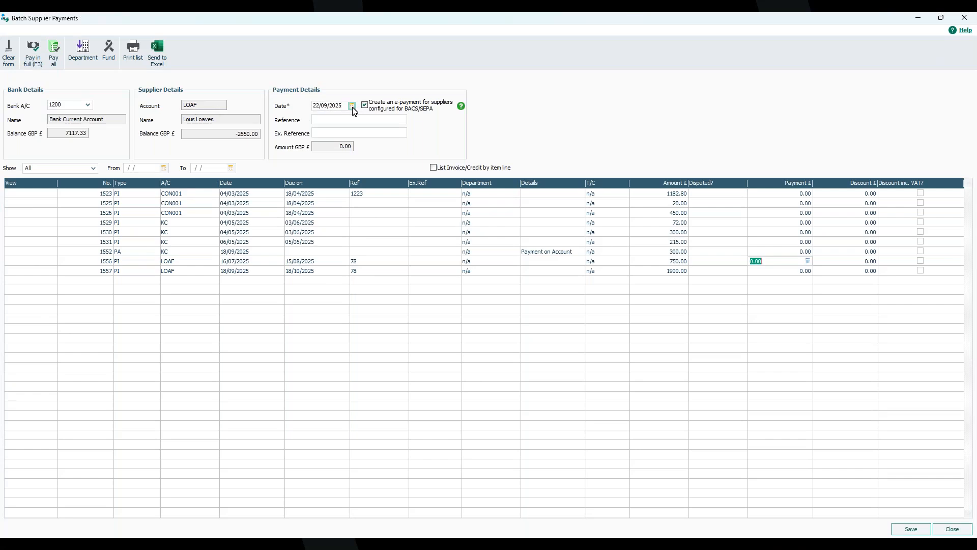
- View the payment date calendar and the payment calculator for the first Concept Stationery Supplies invoice, and close both
left_click(316, 106)
left_click(352, 107)
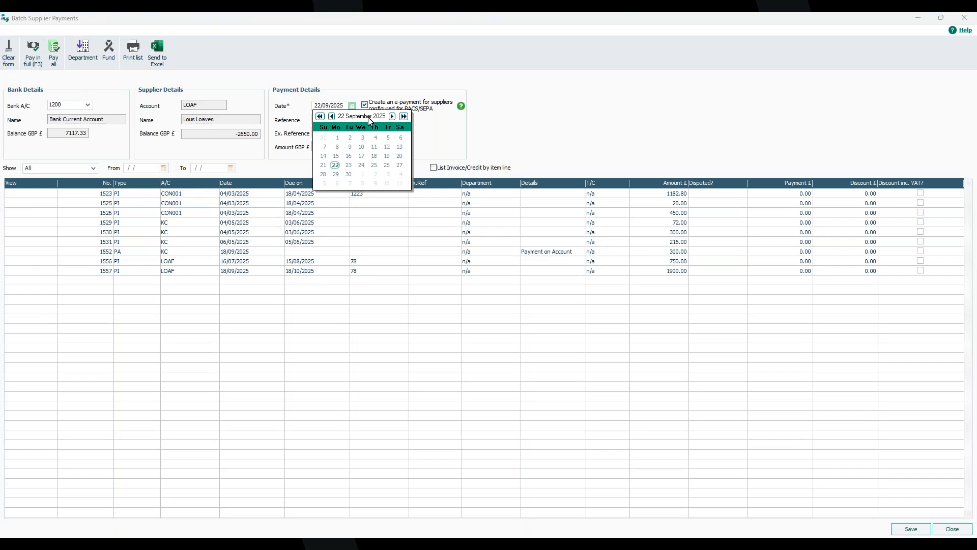
left_click(517, 138)
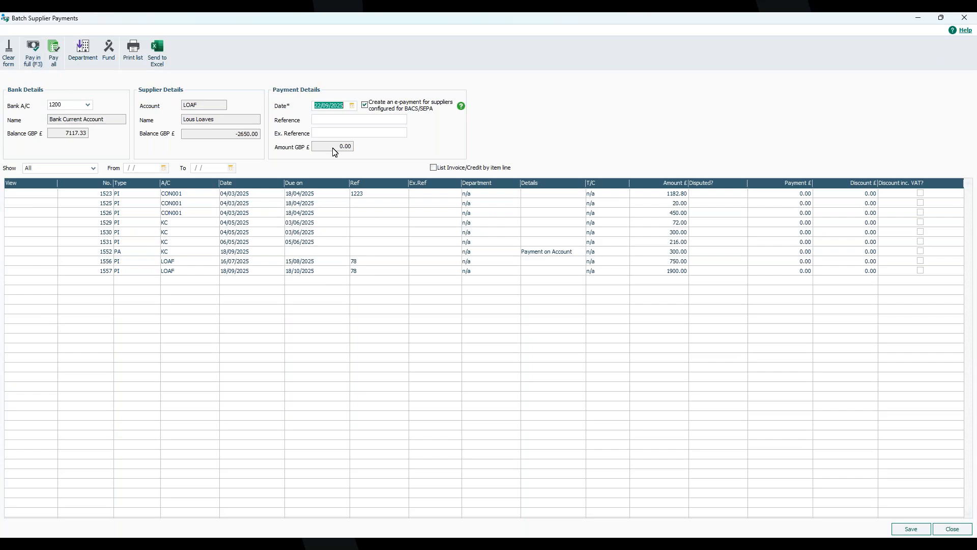
left_click(768, 197)
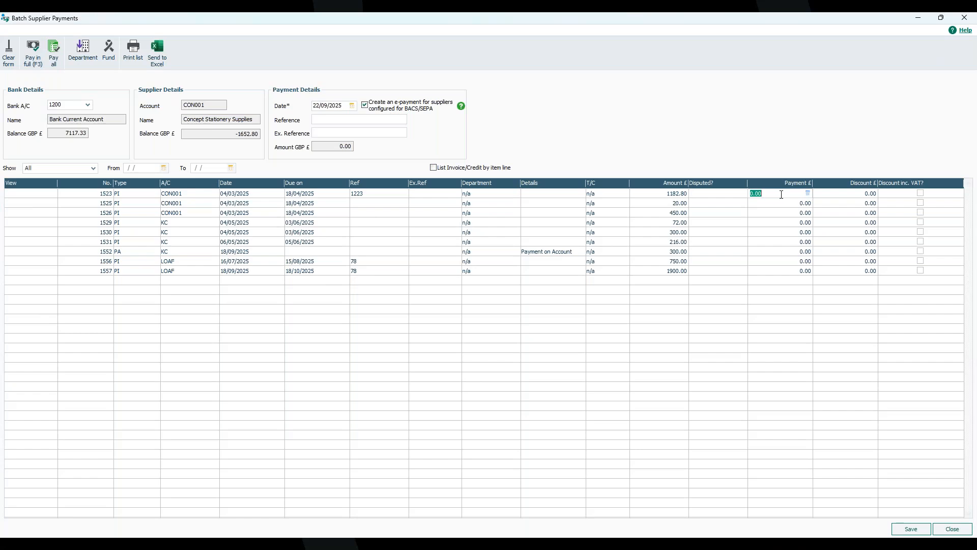
left_click(808, 194)
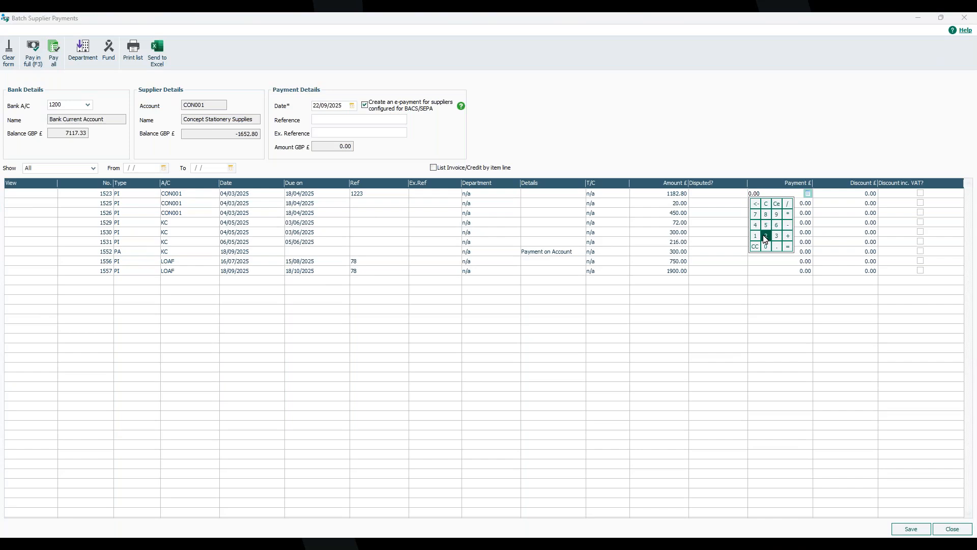
left_click(790, 161)
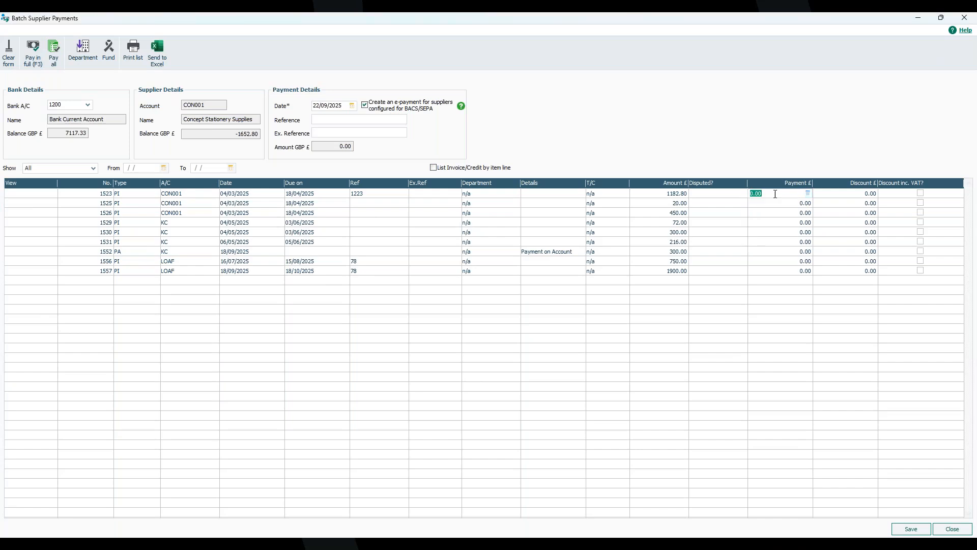
- Try paying the first Concept Stationery Supplies invoice in full and all remaining transactions, and clear the form
left_click(34, 48)
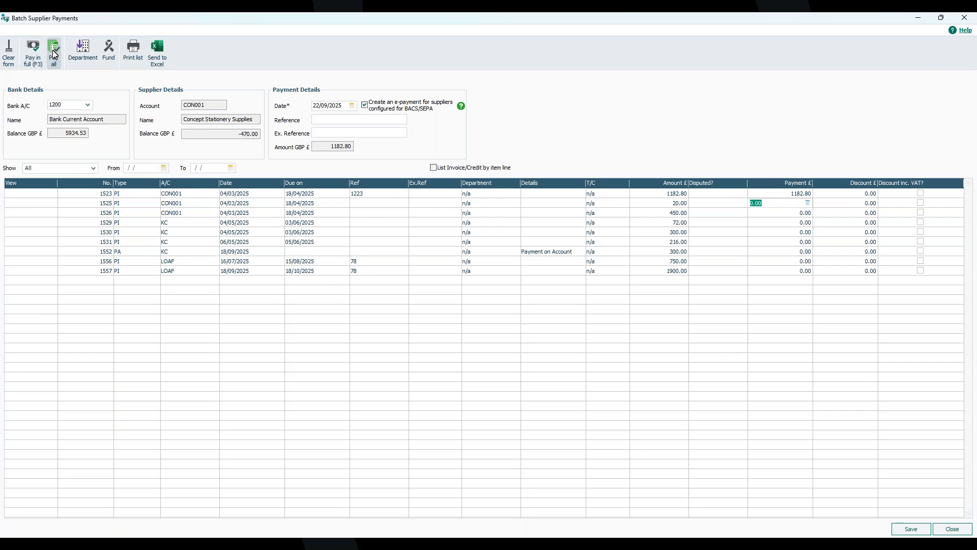
left_click(53, 49)
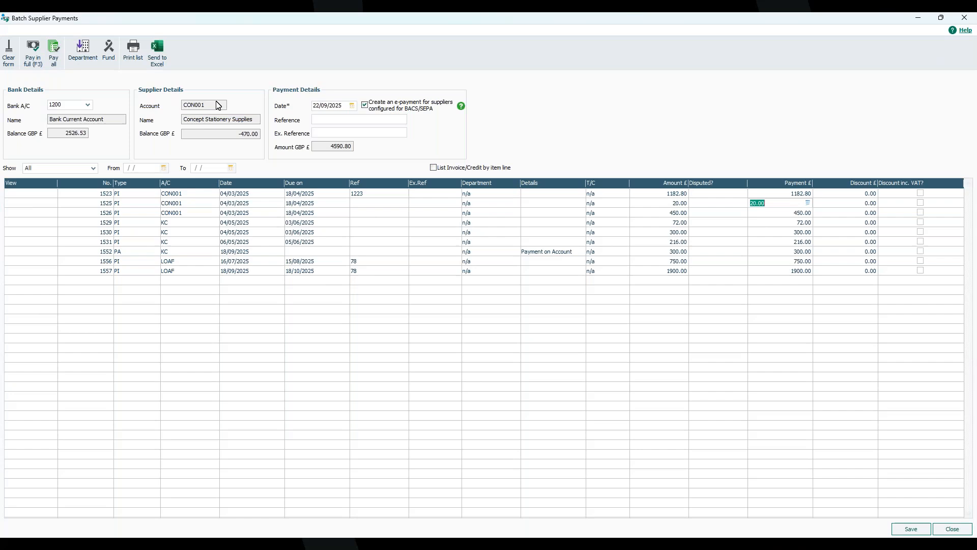
left_click(9, 62)
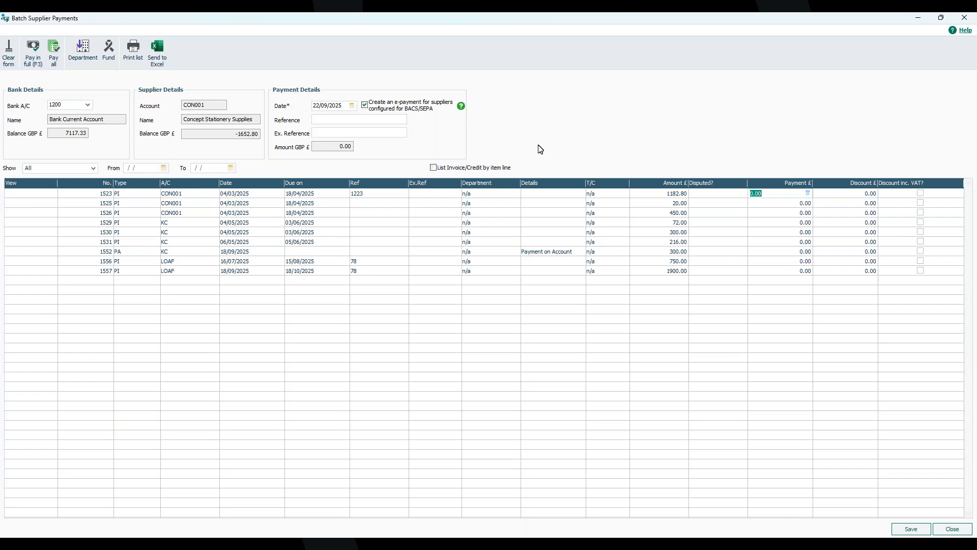
- View the departments available for assigning to the transaction, and close without choosing one
left_click(87, 60)
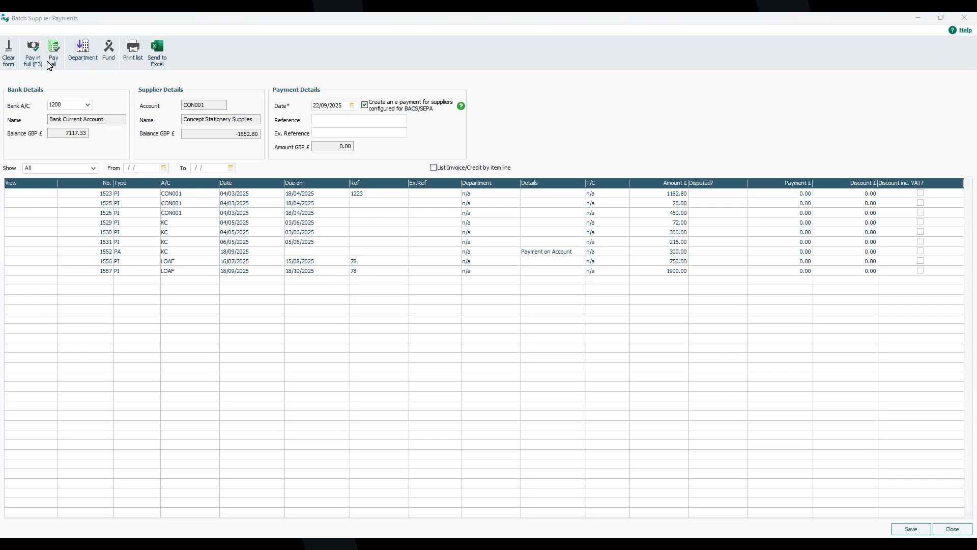
left_click_drag(1, 251, 443, 226)
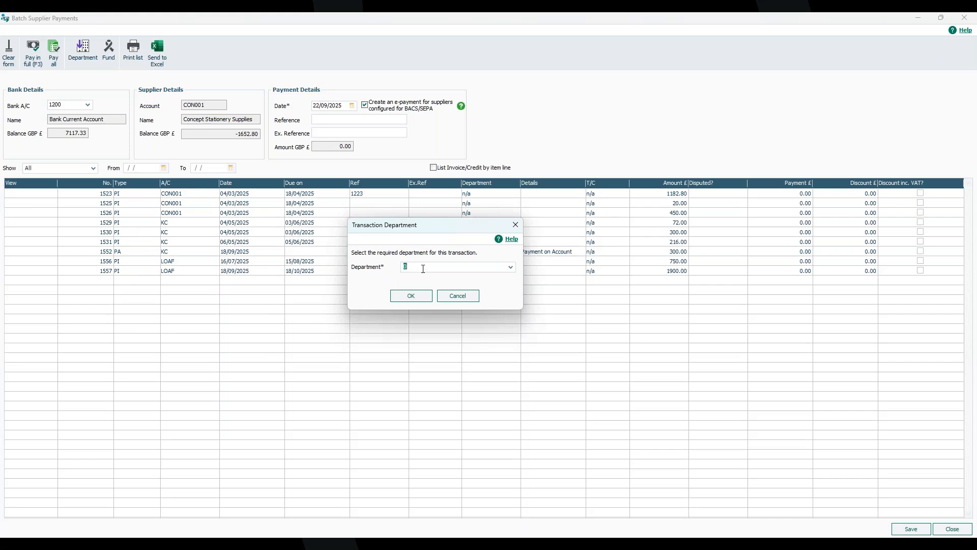
left_click(511, 268)
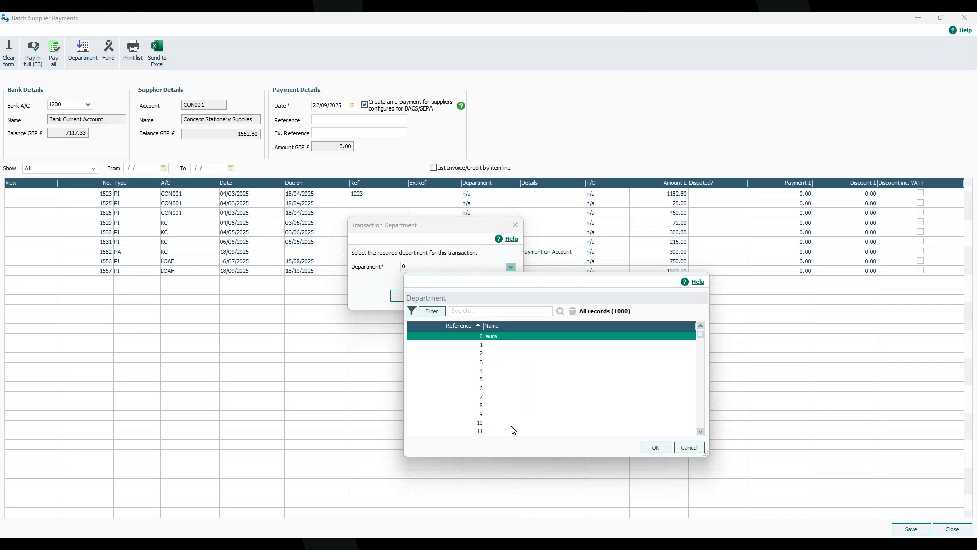
left_click(684, 451)
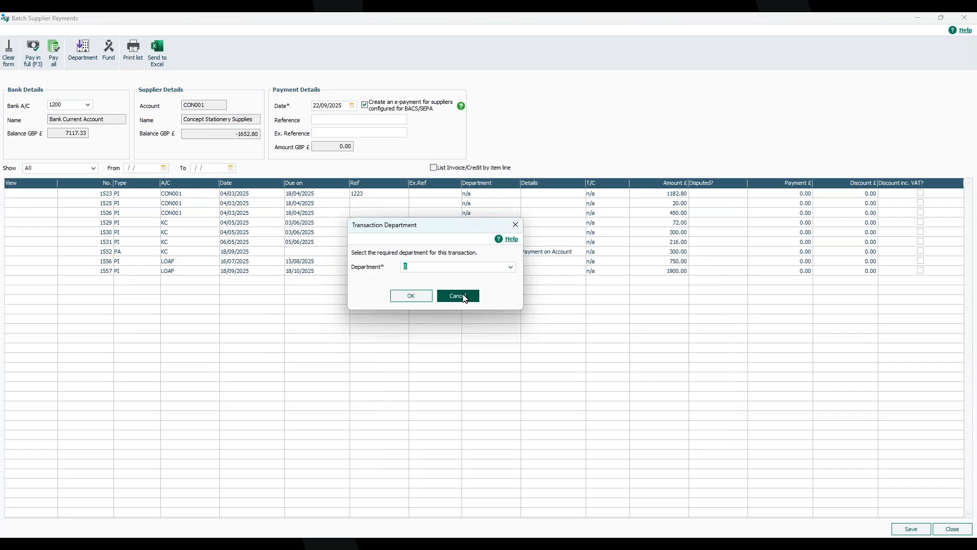
left_click(464, 298)
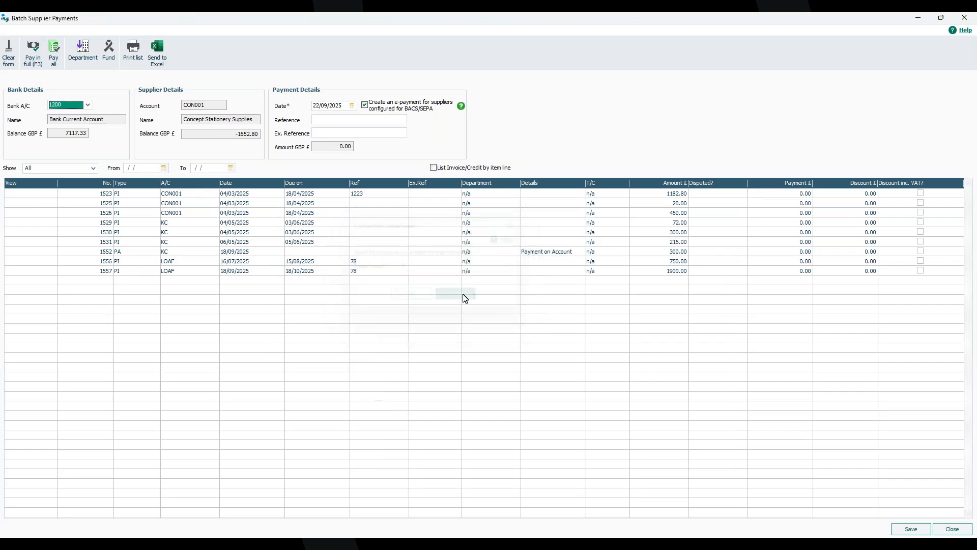
- View the charitable funds available for assigning to the transaction, and close without choosing one
left_click(109, 58)
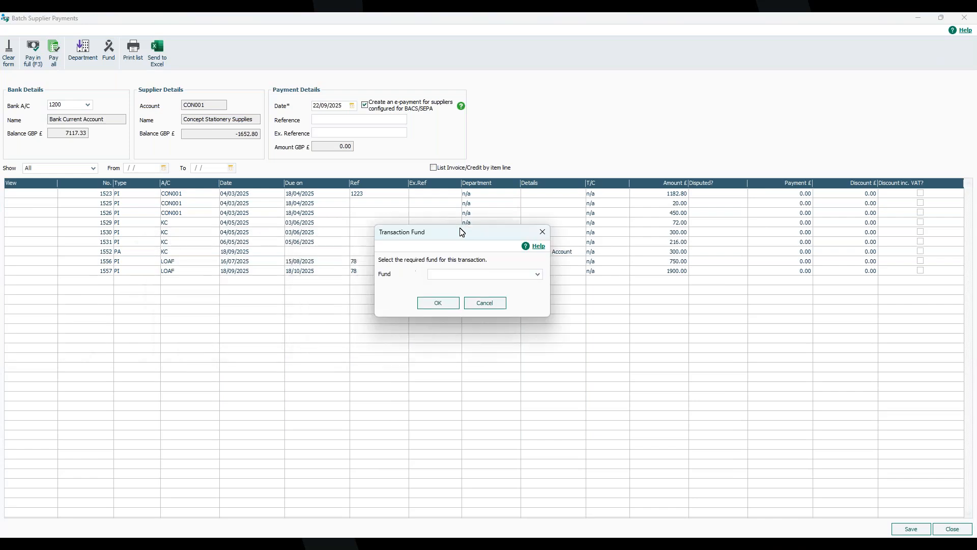
left_click(429, 274)
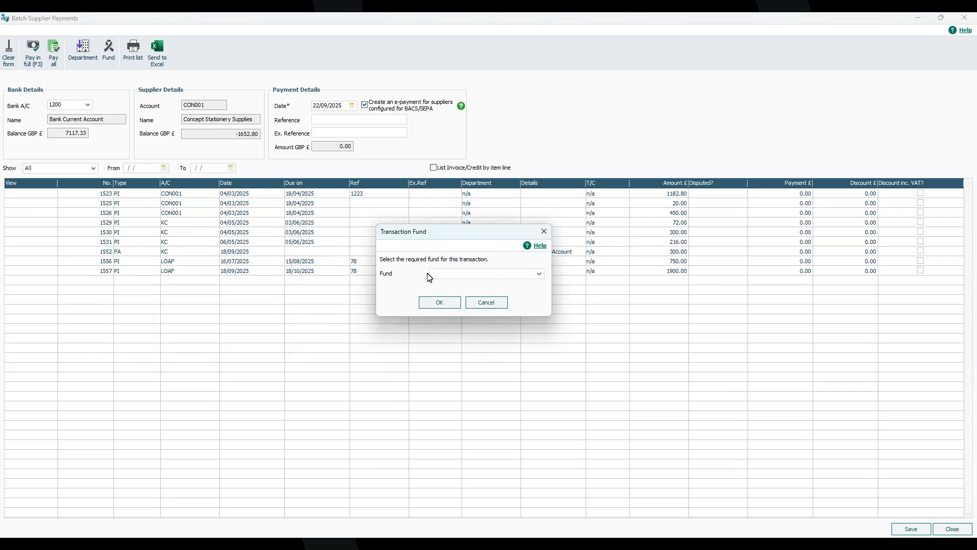
left_click(539, 274)
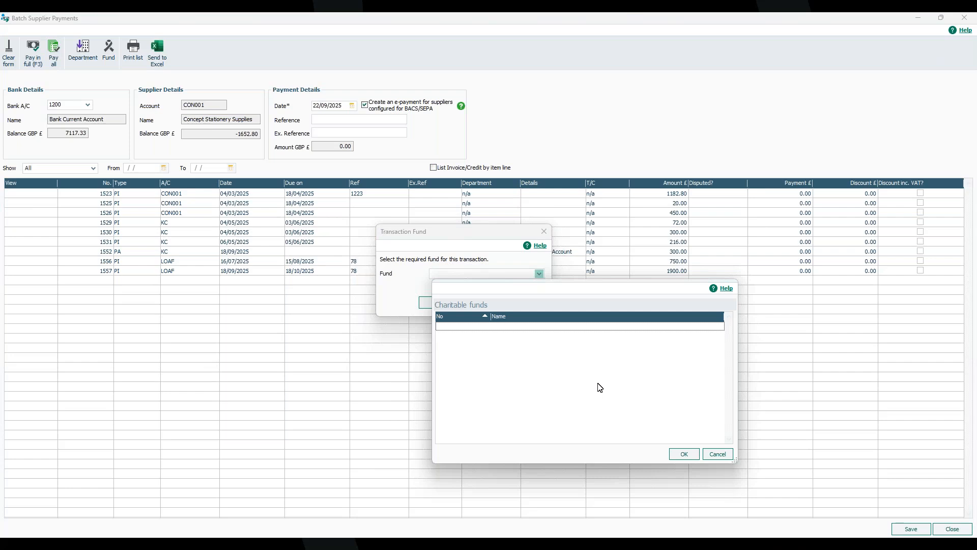
left_click(712, 458)
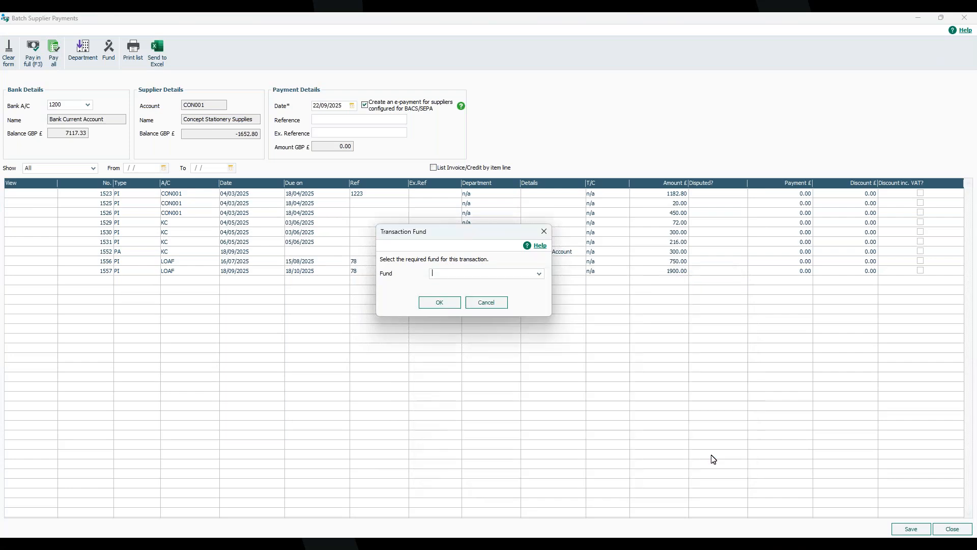
left_click(497, 303)
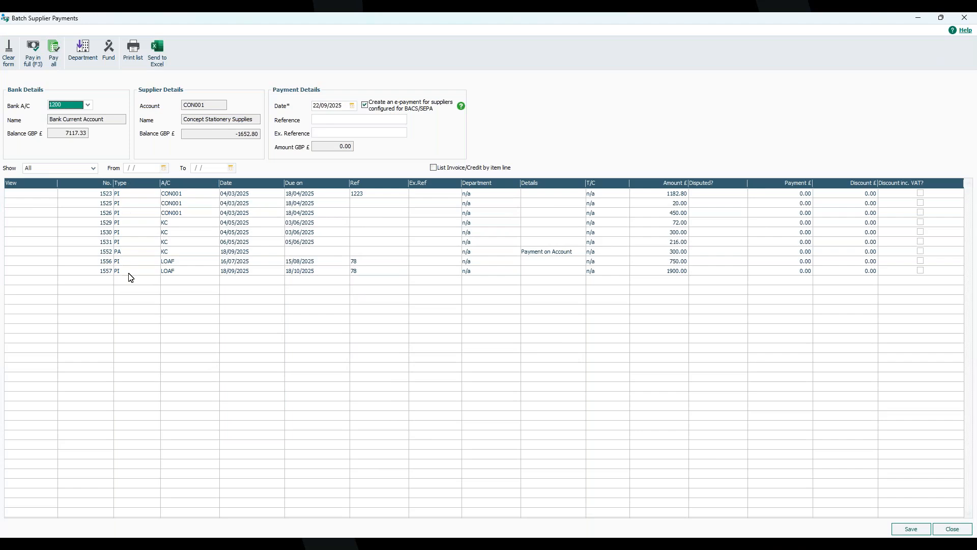
- View the due transactions and those dated 01/09/2025 to 22/09/2025, and restore the list to all transactions
left_click(93, 169)
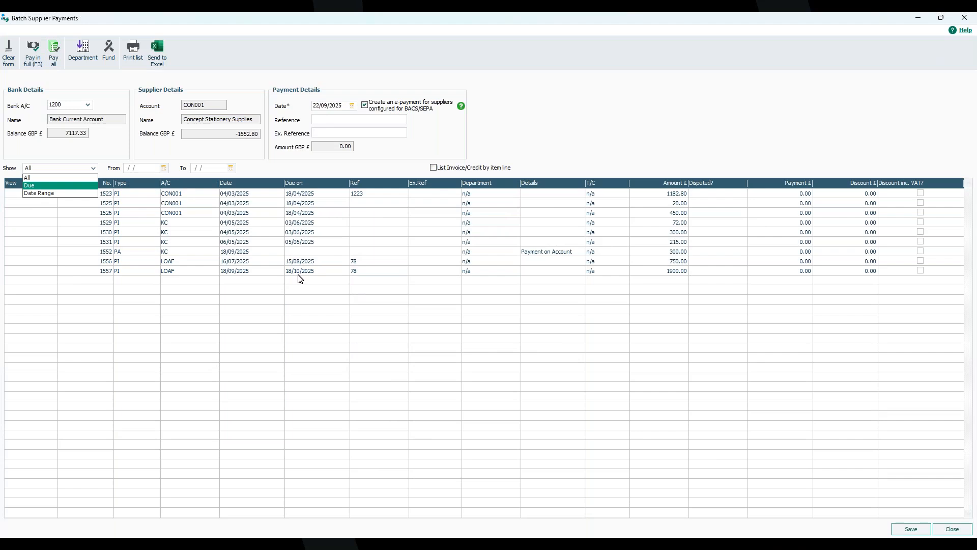
left_click(84, 187)
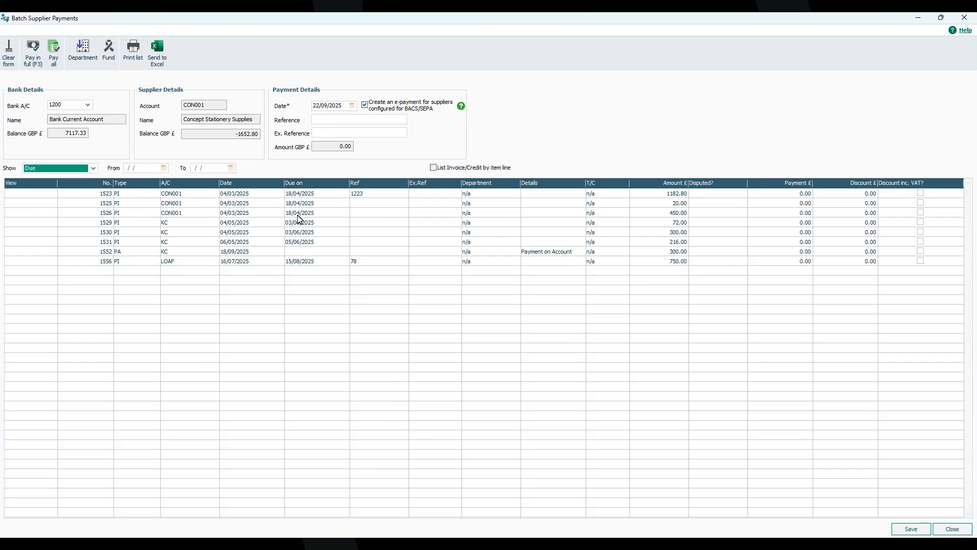
left_click(94, 168)
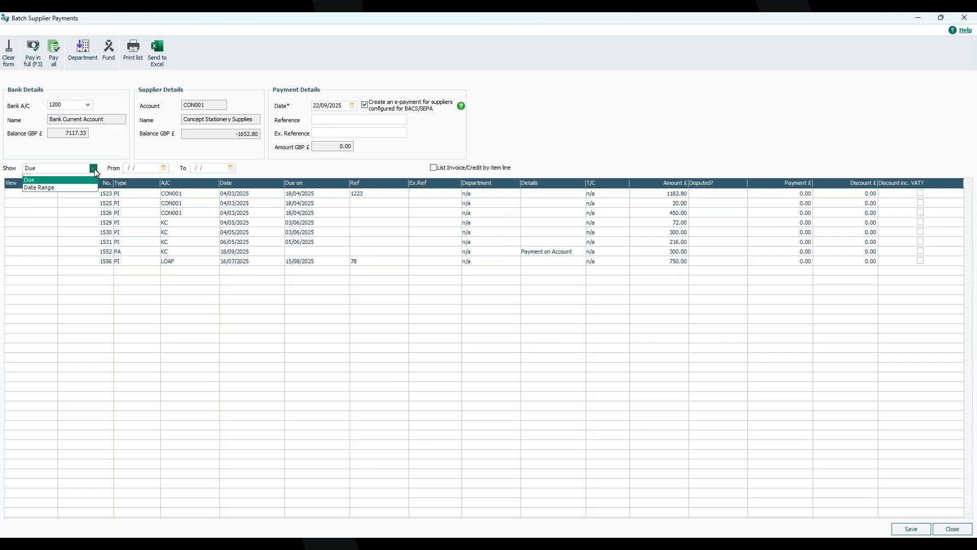
left_click(82, 193)
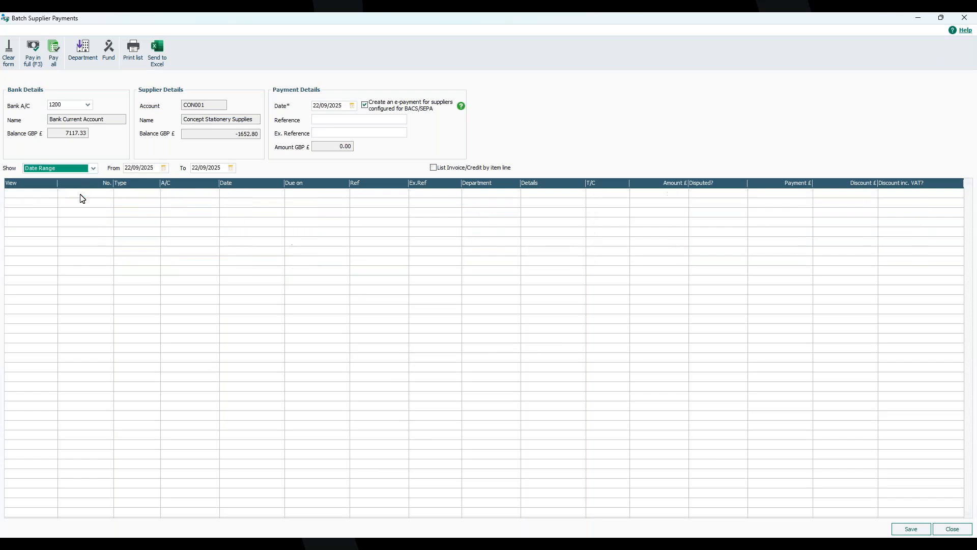
left_click(129, 168)
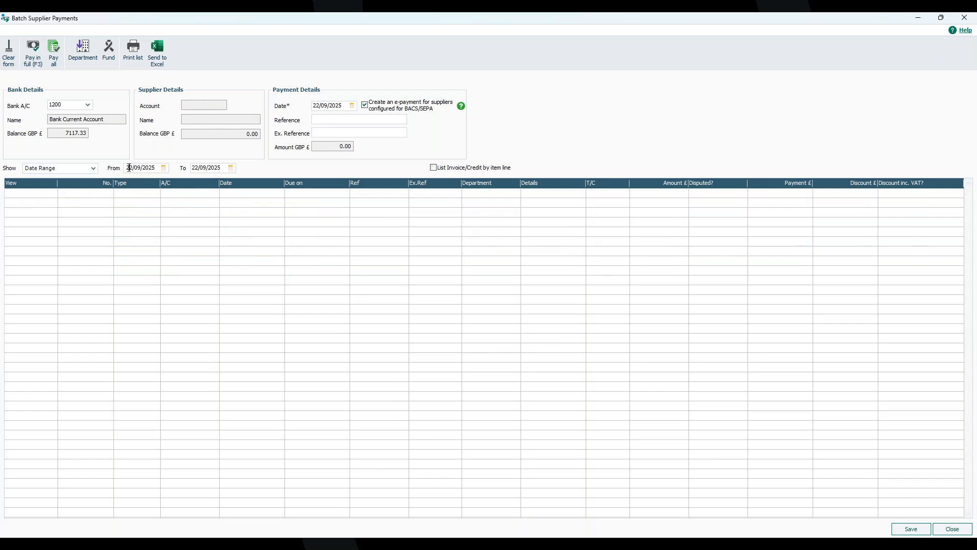
key("BackSpace")
type("01")
key("Tab")
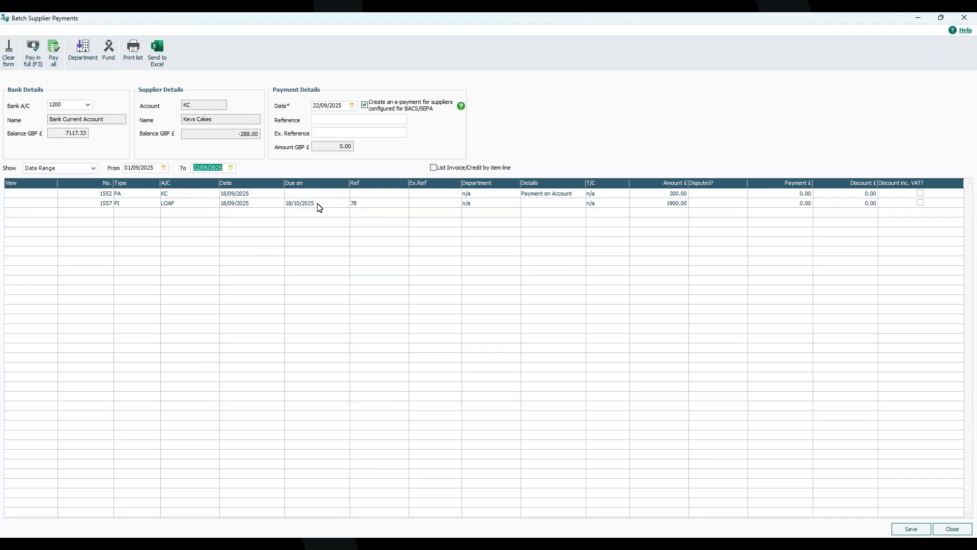
left_click(93, 169)
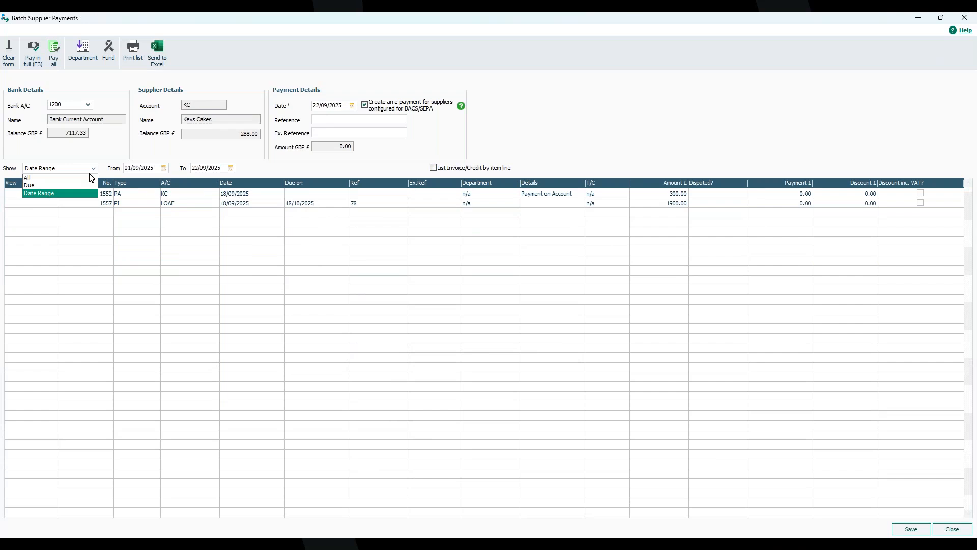
left_click(89, 177)
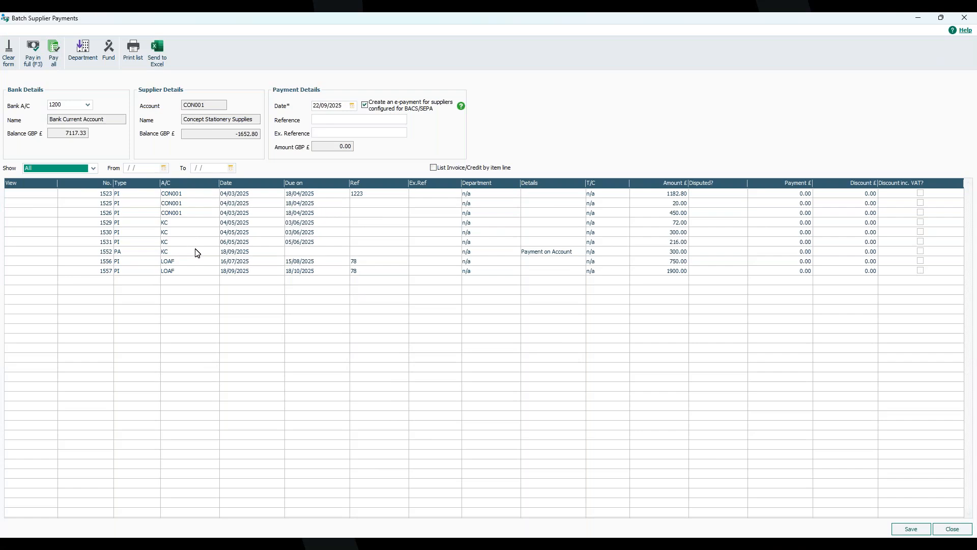
- Compare the invoices and credits listed by item line with the grouped listing, leaving the item line option off
left_click(433, 168)
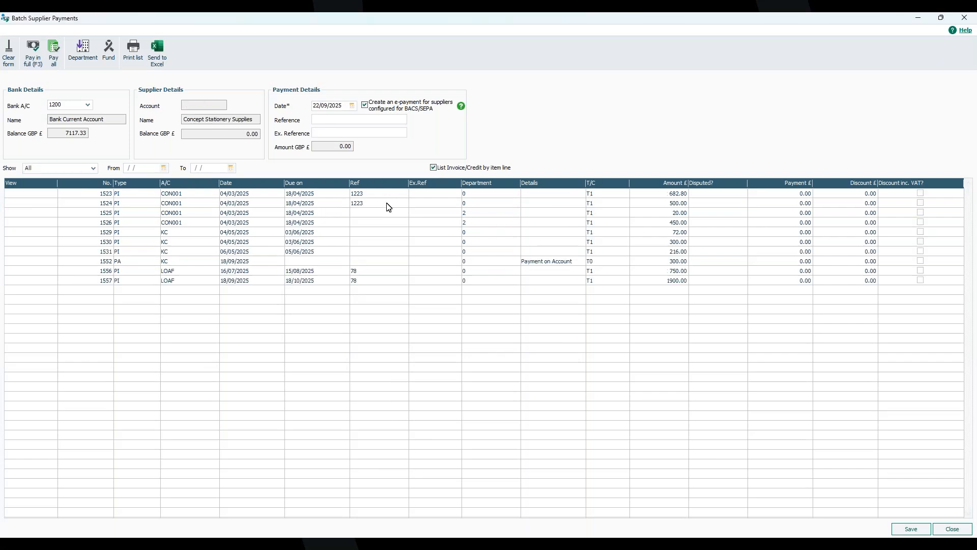
left_click(433, 168)
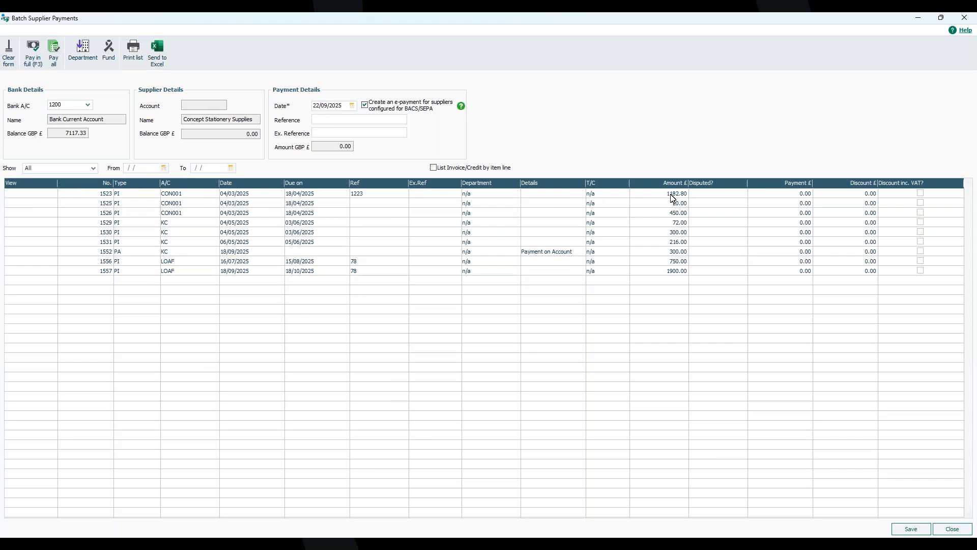
left_click(433, 167)
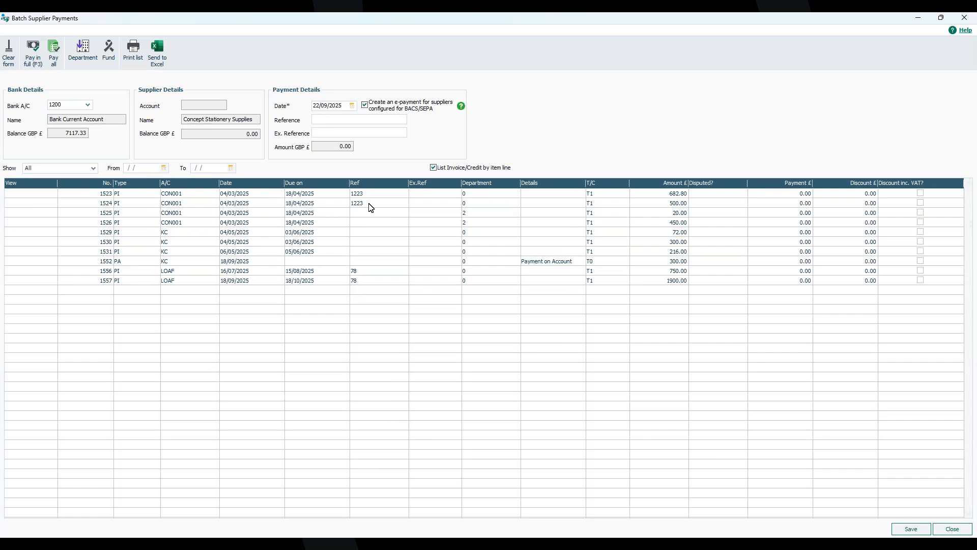
left_click(433, 167)
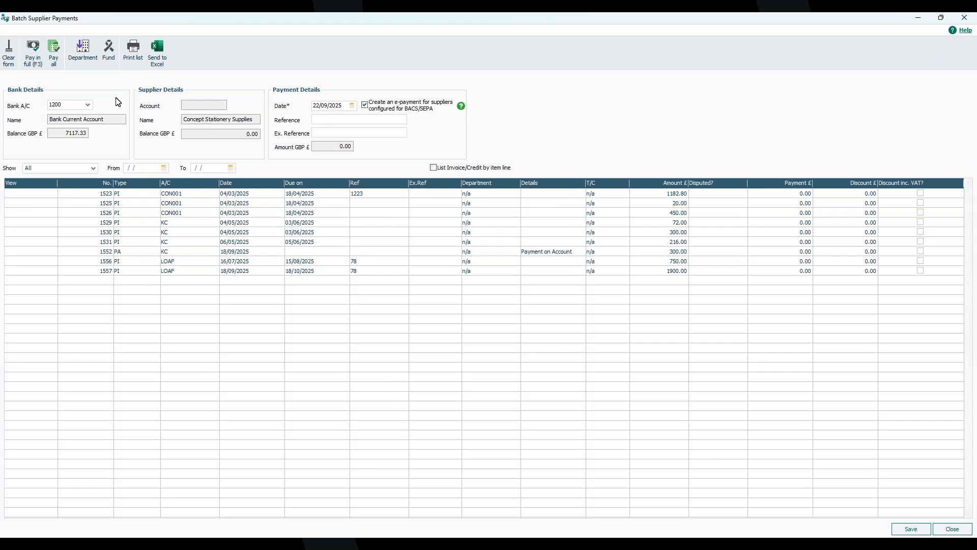
- Pay all listed supplier transactions and save the batch, and reopen batch supplier payments briefly to check for outstanding items
left_click(54, 53)
left_click(919, 531)
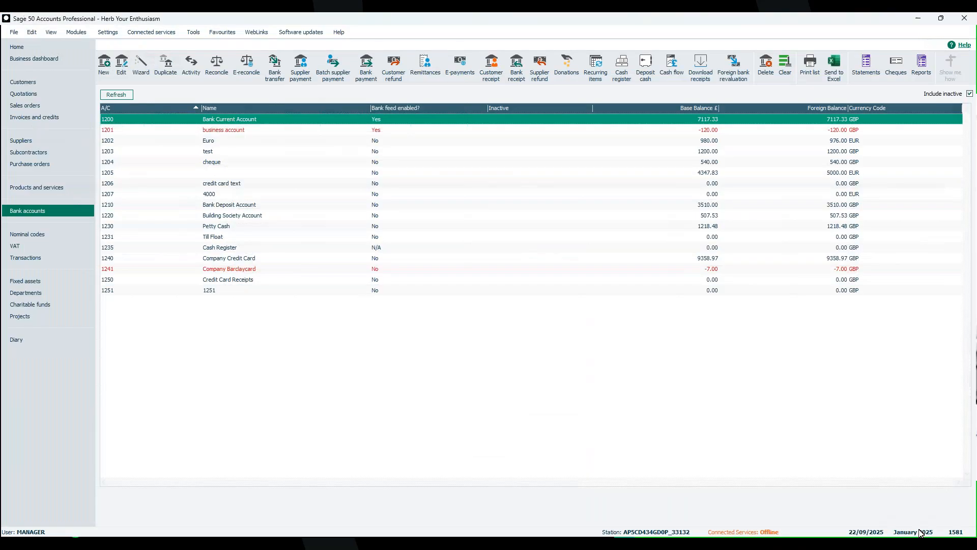
left_click(334, 75)
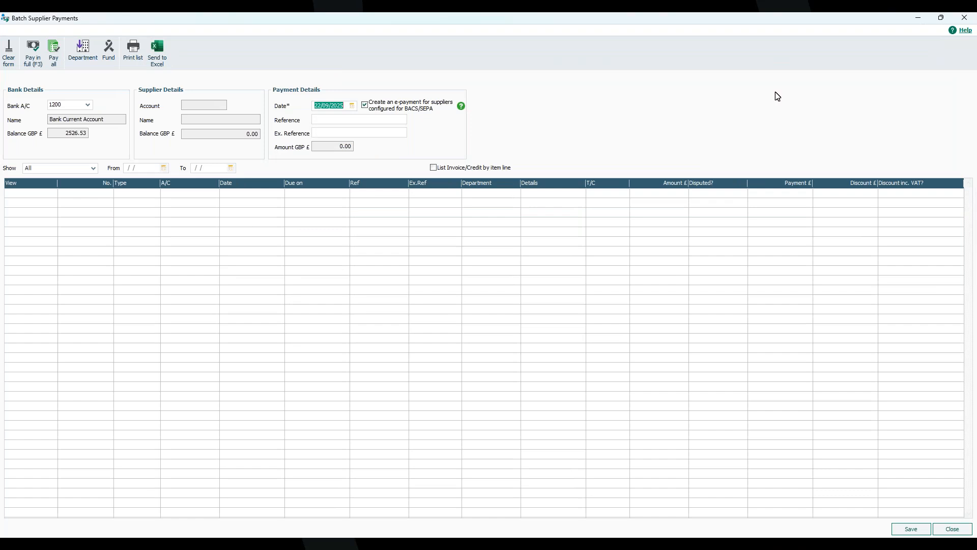
left_click(964, 19)
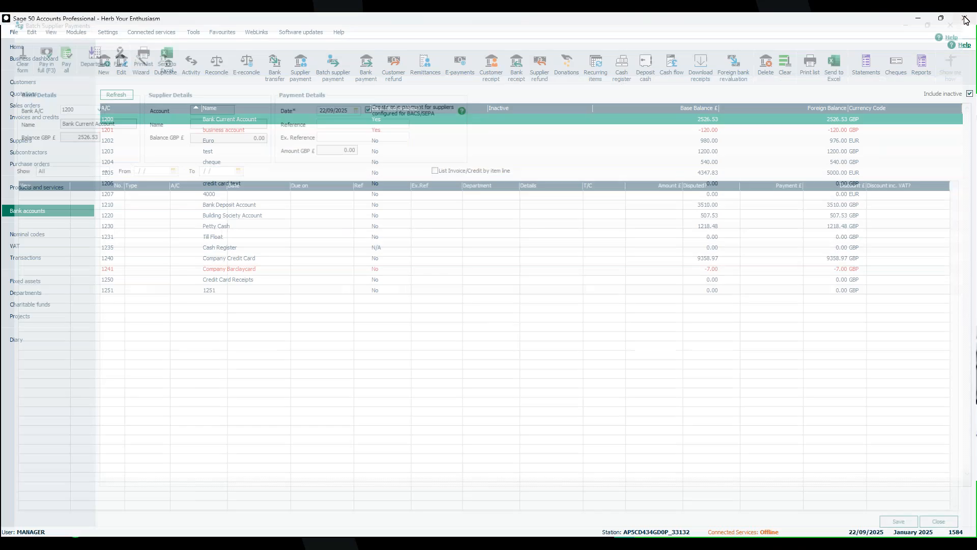
- Sort the transactions by ascending number and examine the newest purchase payments for Concept Stationery Supplies, Kevs Cakes and Lous Loaves
left_click(24, 260)
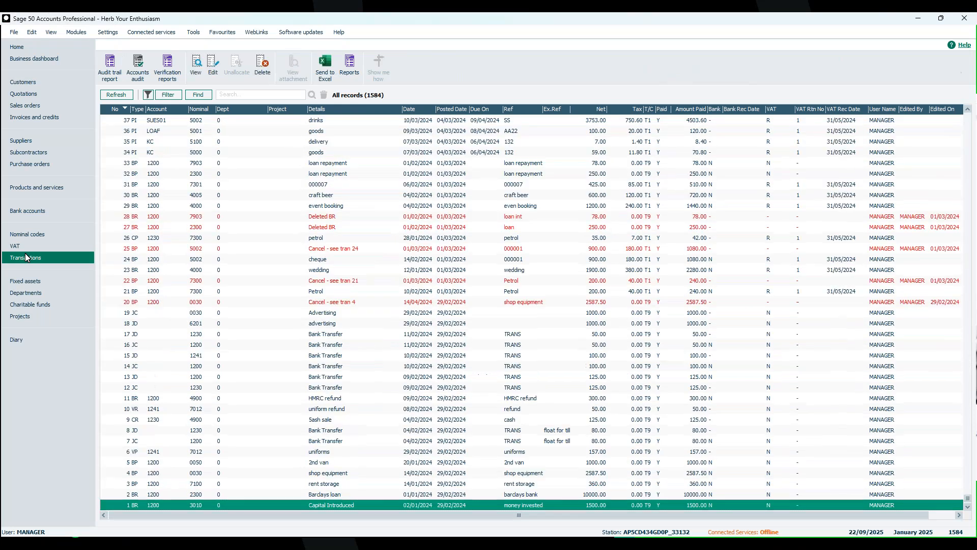
left_click(120, 109)
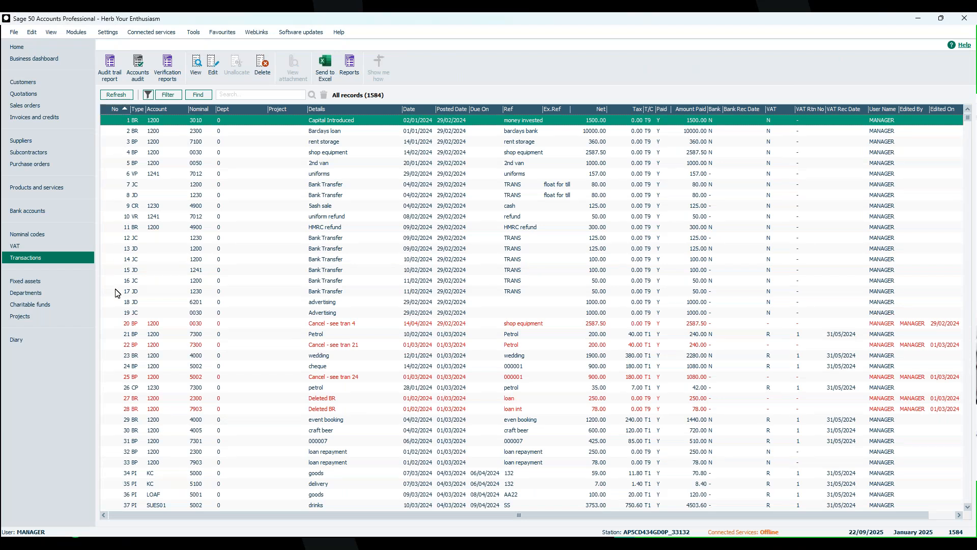
left_click_drag(969, 122, 965, 512)
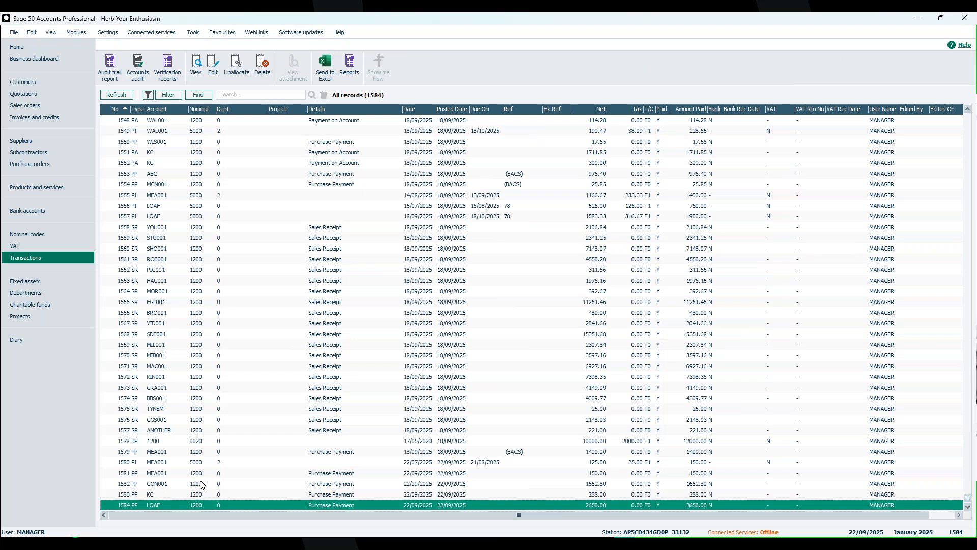
left_click(156, 485)
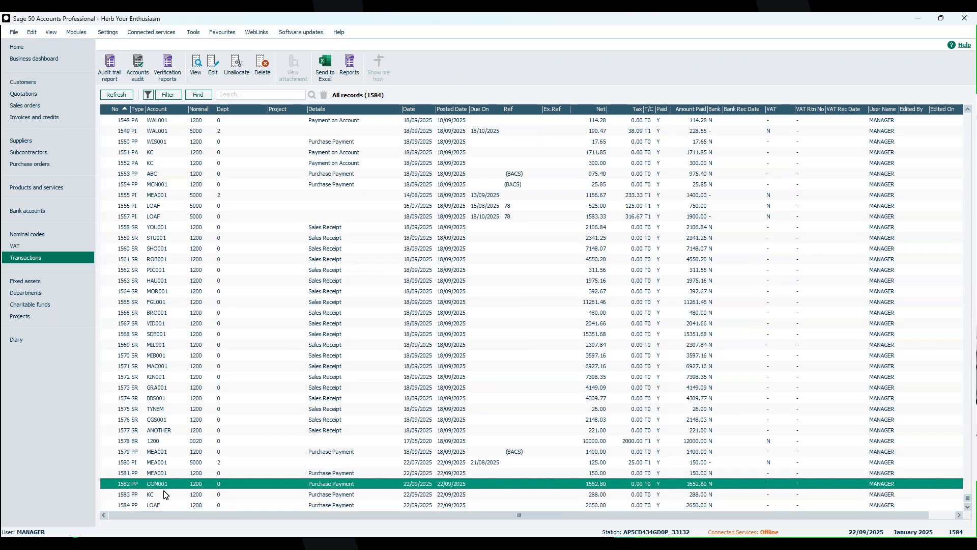
left_click(172, 495)
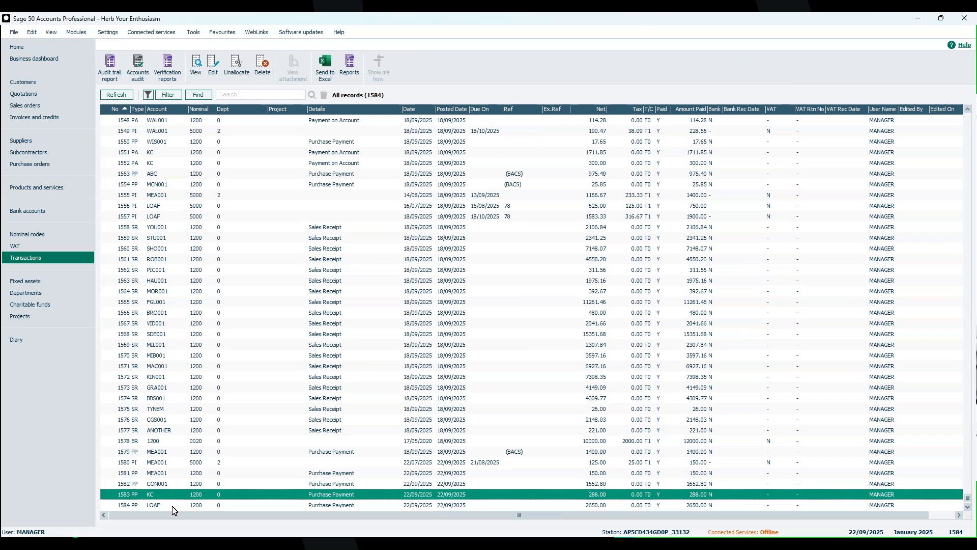
left_click(173, 505)
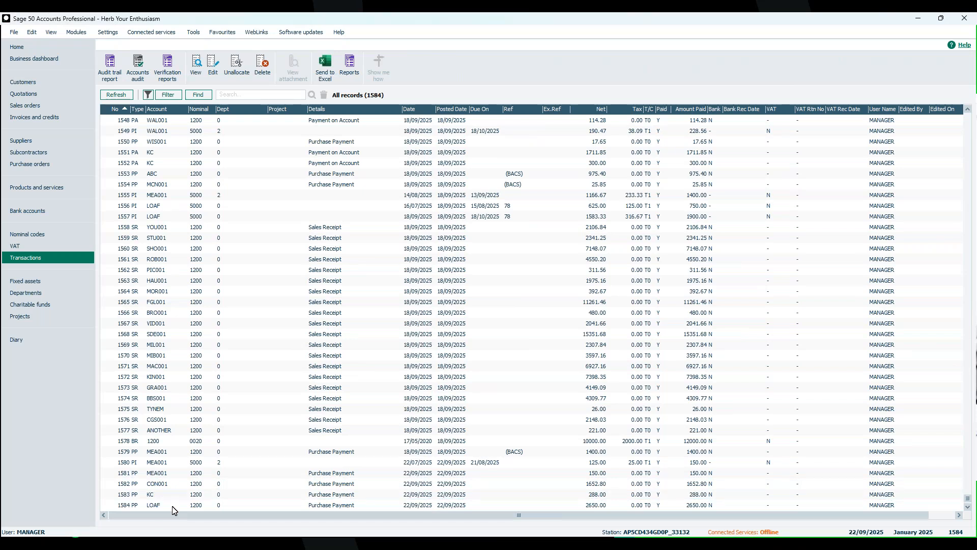
left_click(263, 483)
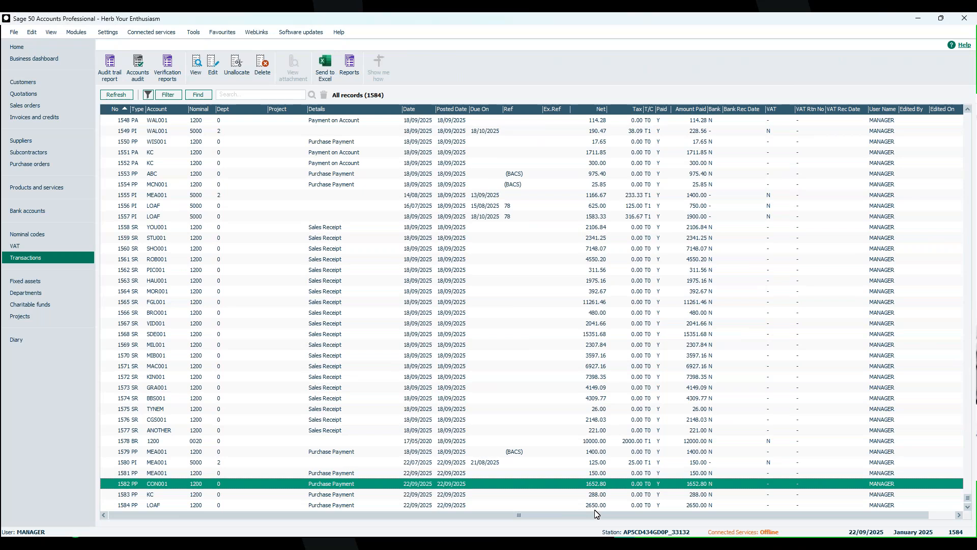
- Review the supplier activity of Concept Stationery Supplies, examining how the 22/09/2025 purchase payment is allocated to its invoices, and close it
left_click(37, 145)
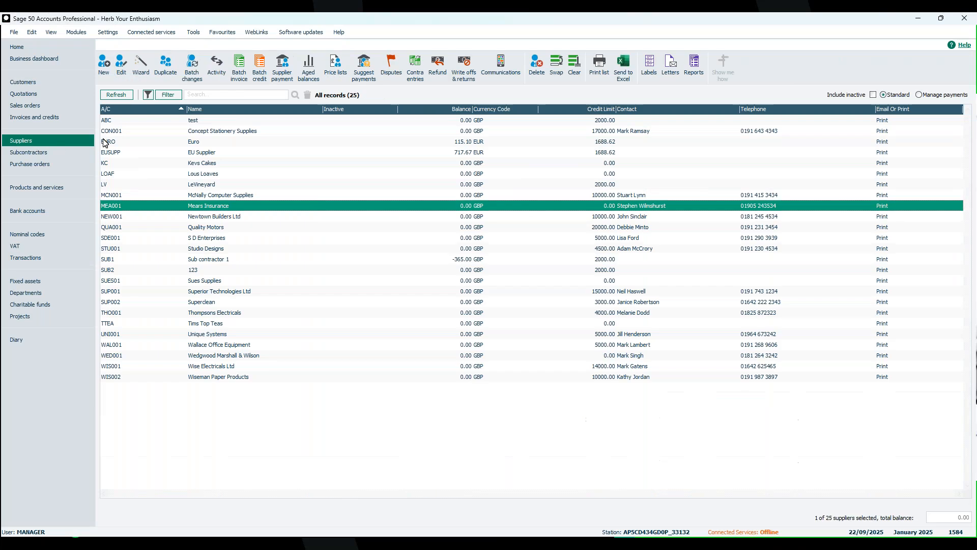
left_click(243, 134)
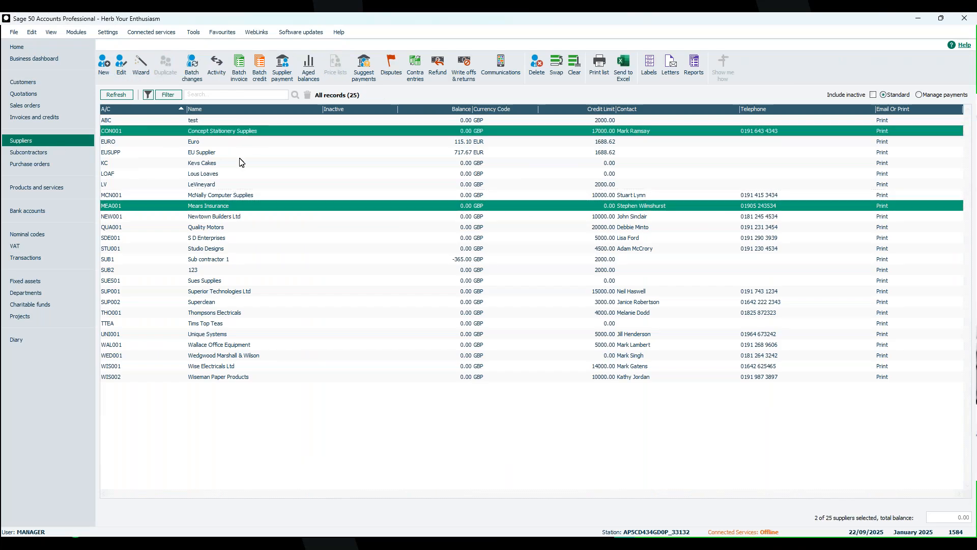
left_click(245, 207)
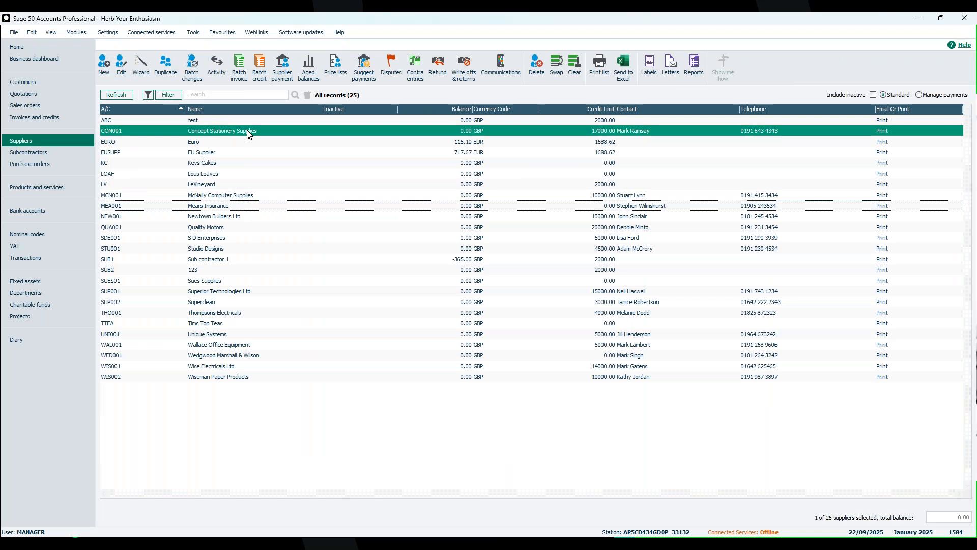
left_click(216, 66)
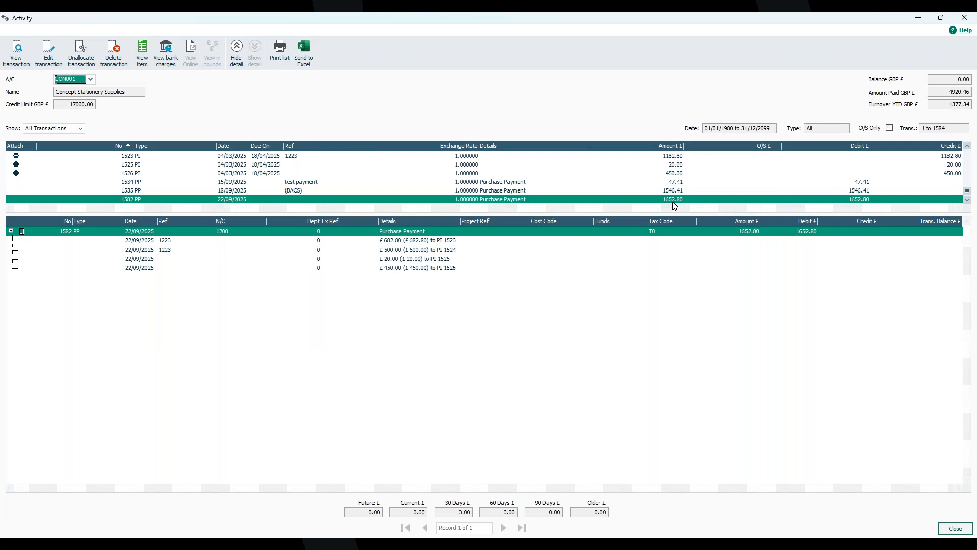
left_click(433, 243)
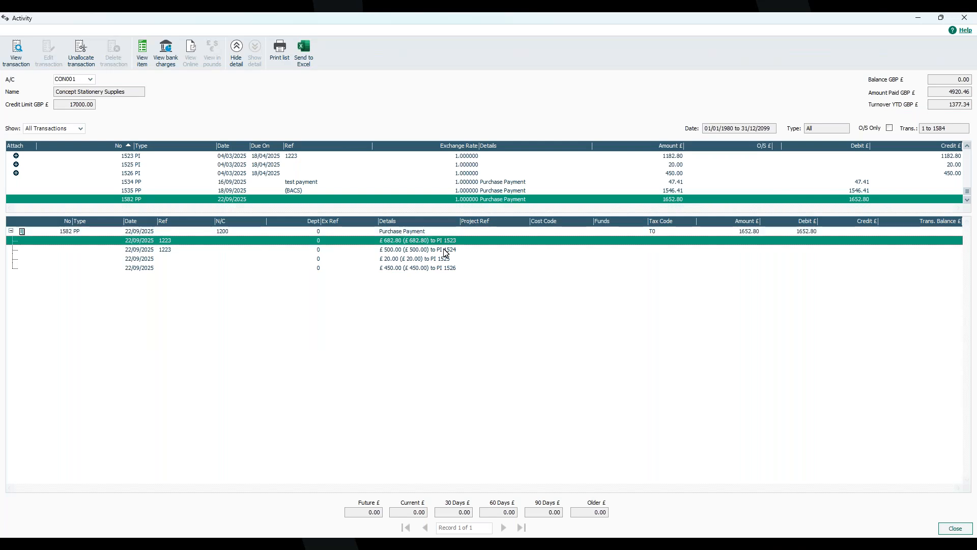
left_click(406, 231)
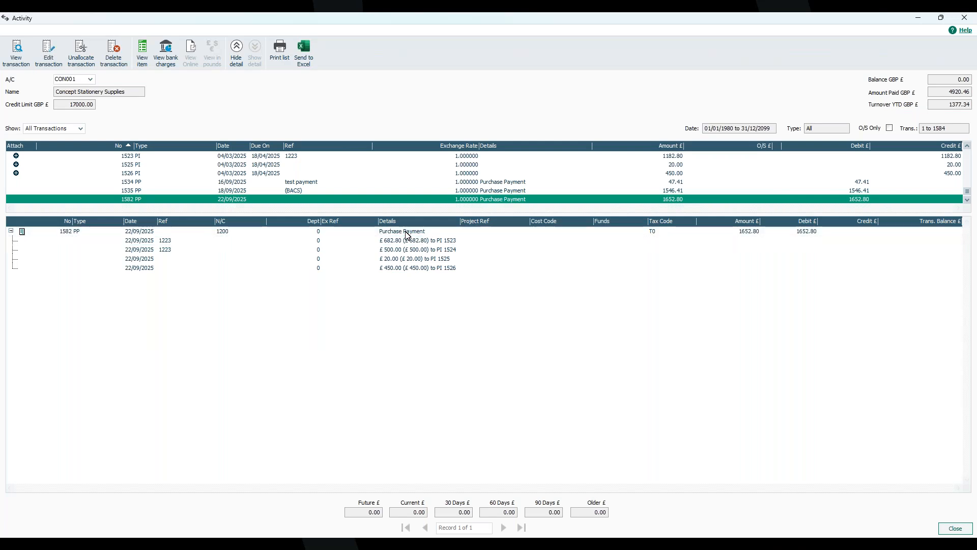
left_click(449, 243)
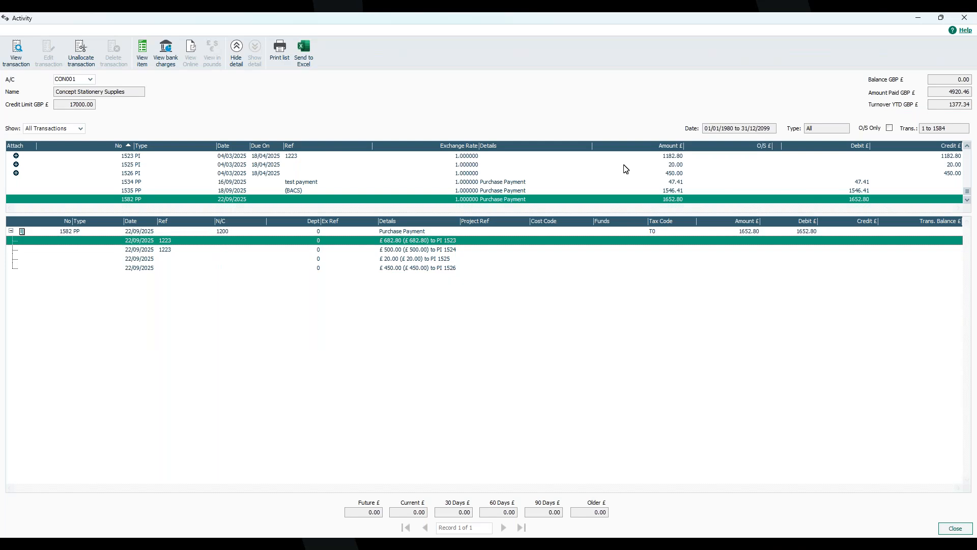
left_click(964, 20)
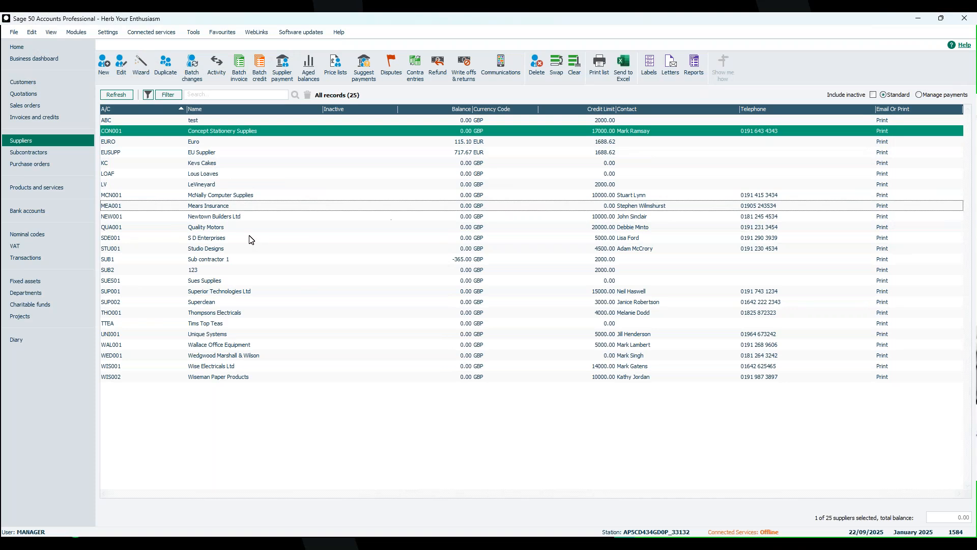
- Review the e-payment option for BACS/SEPA suppliers in the Bank Current Account's batch supplier payments, and close without entering a payment
left_click(33, 215)
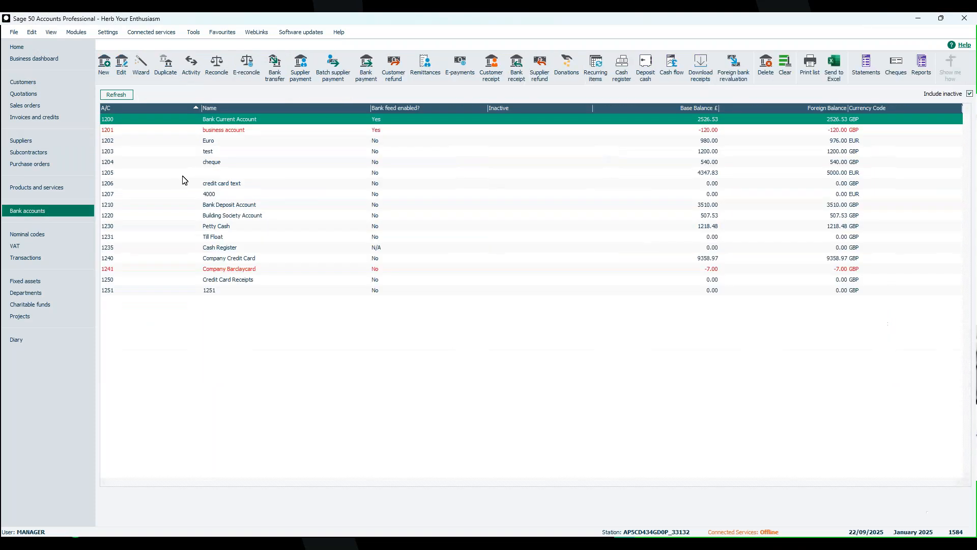
left_click(333, 74)
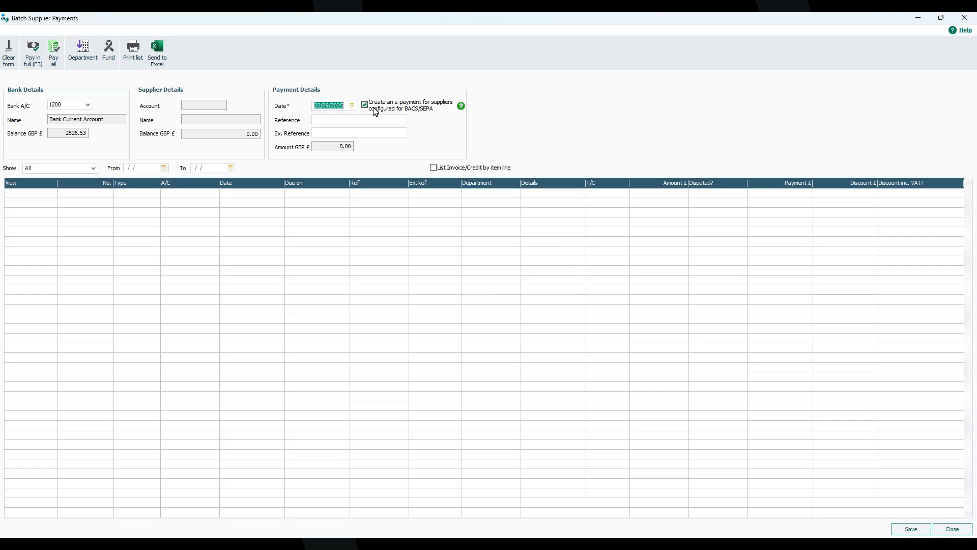
left_click(962, 21)
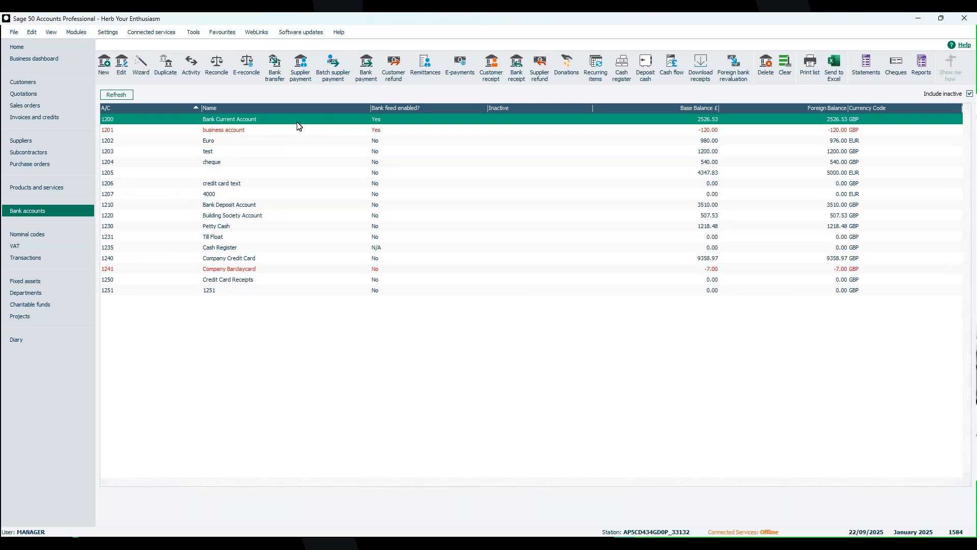
- Review the Bank Current Account's remittances, select the four dated 22/09/2025, and close the list without printing
left_click(426, 75)
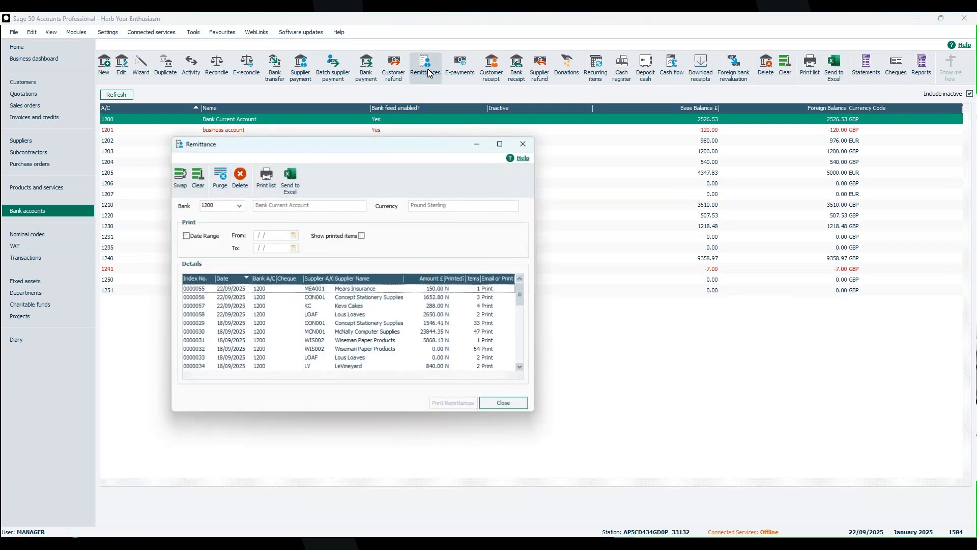
left_click(229, 289)
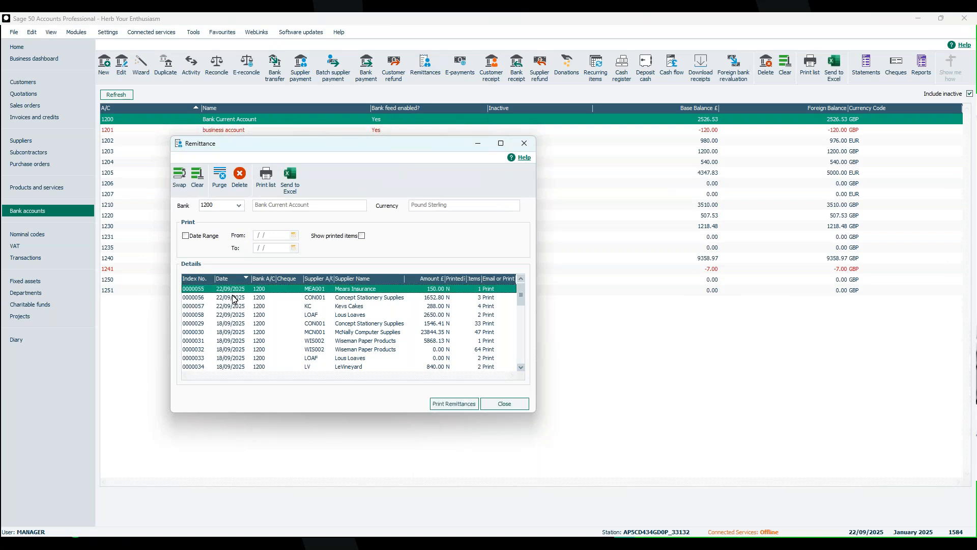
left_click(233, 298)
left_click(238, 307)
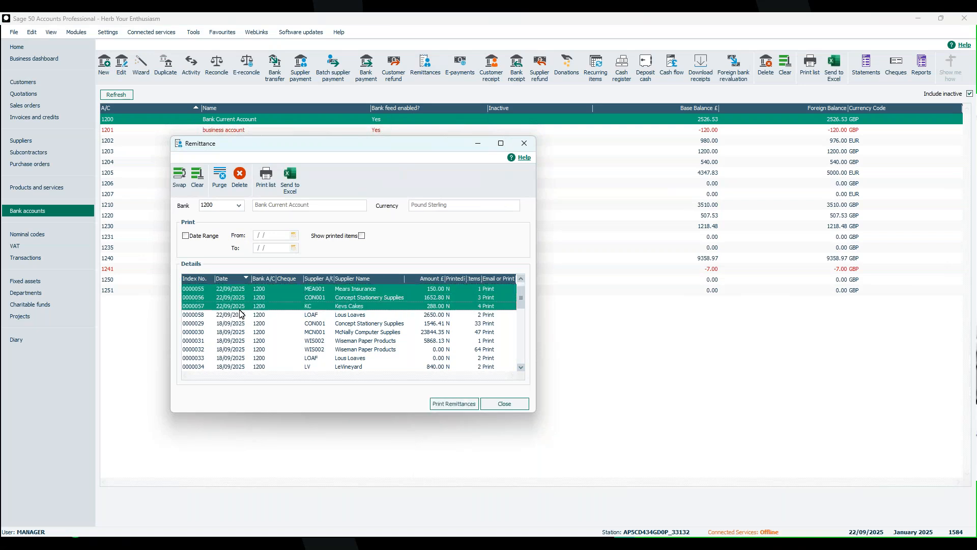
left_click(241, 315)
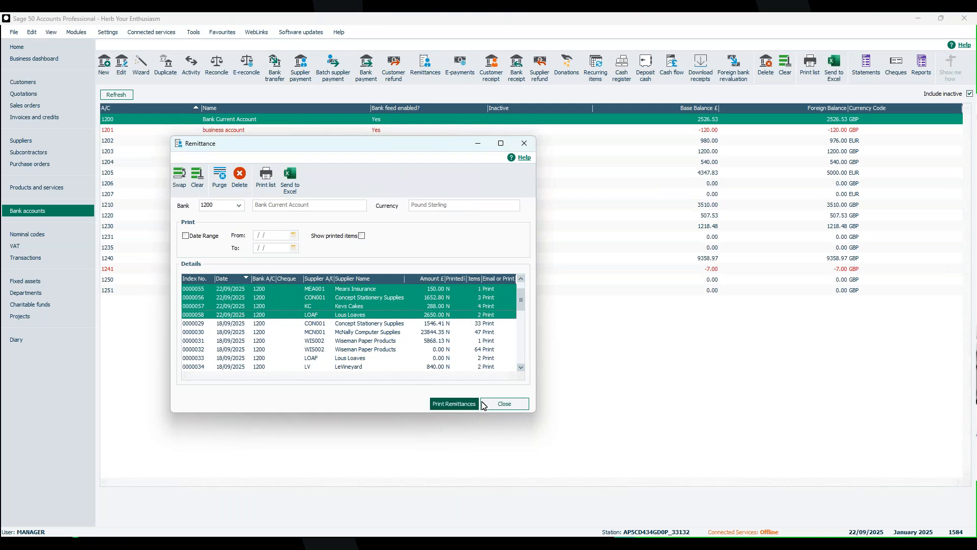
left_click(503, 404)
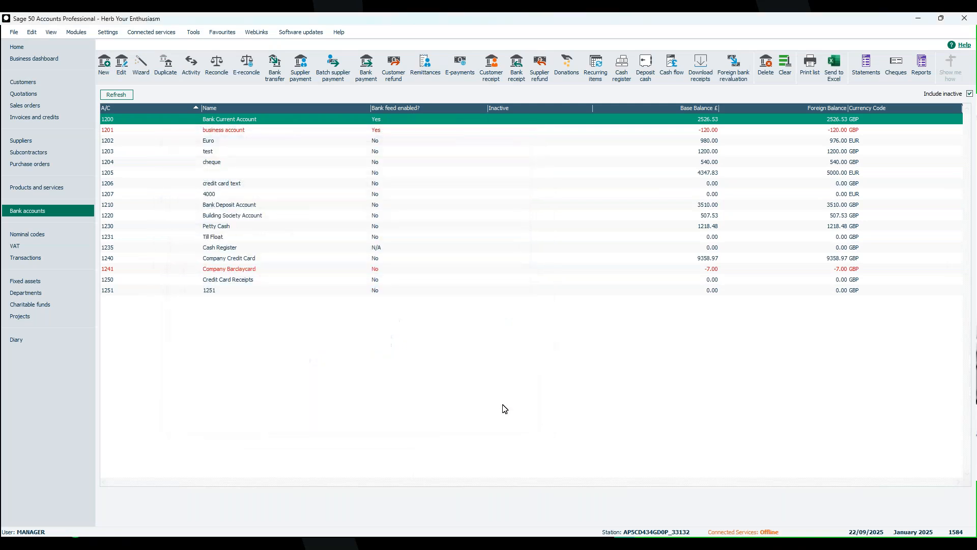